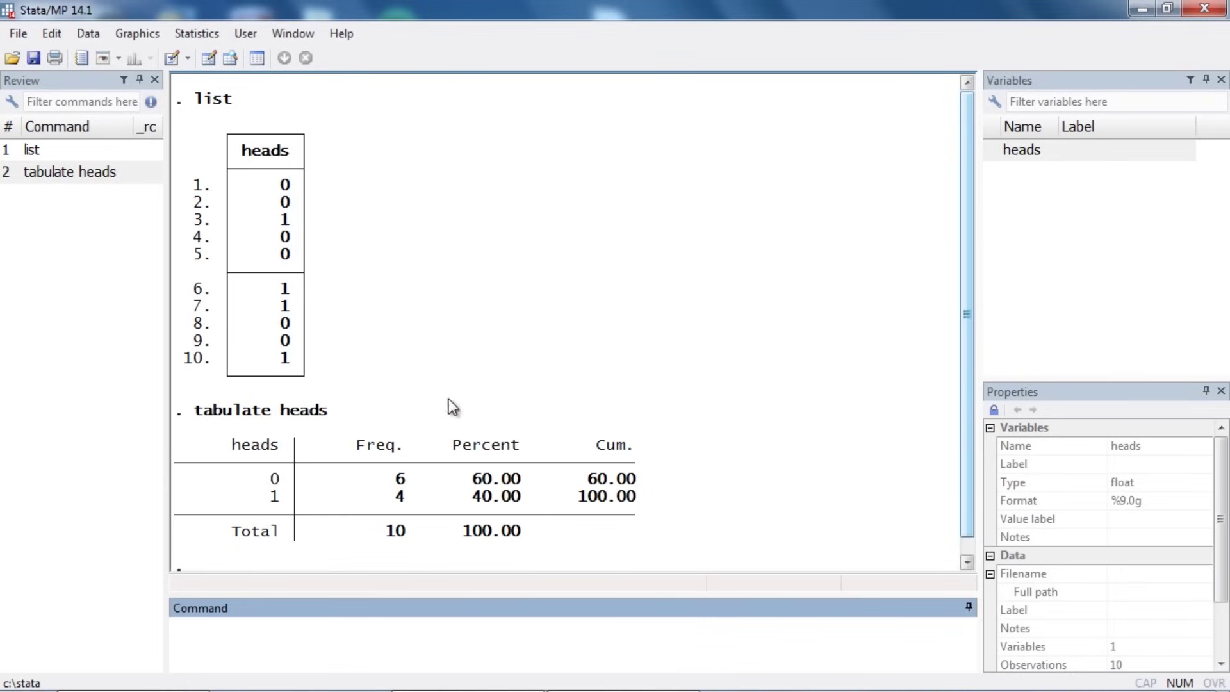
pyautogui.click(280, 193)
pyautogui.moveTo(281, 193); pyautogui.dragTo(290, 196)
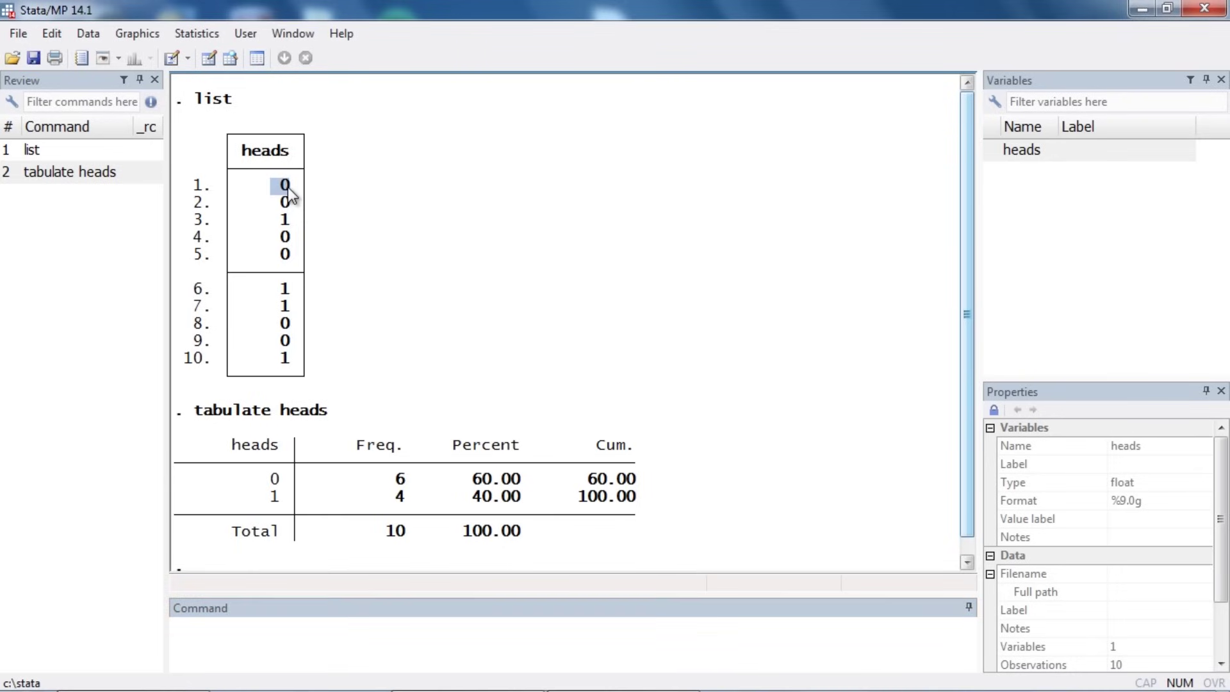
pyautogui.click(284, 224)
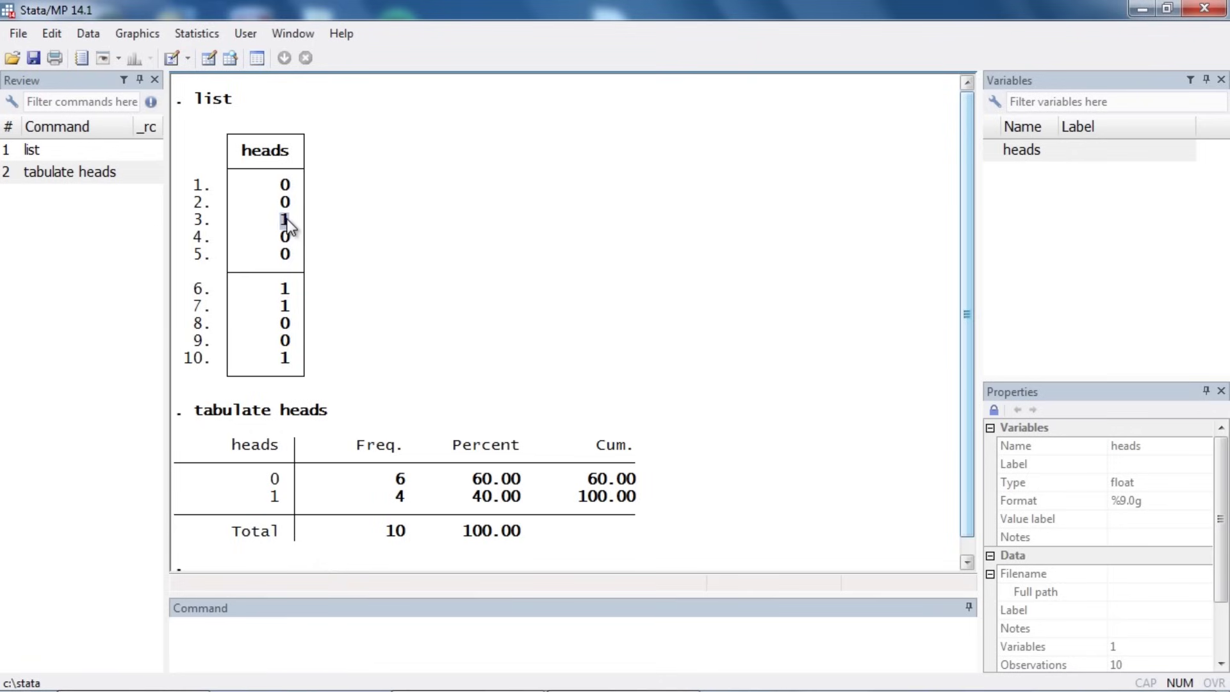
pyautogui.moveTo(183, 413); pyautogui.dragTo(341, 414)
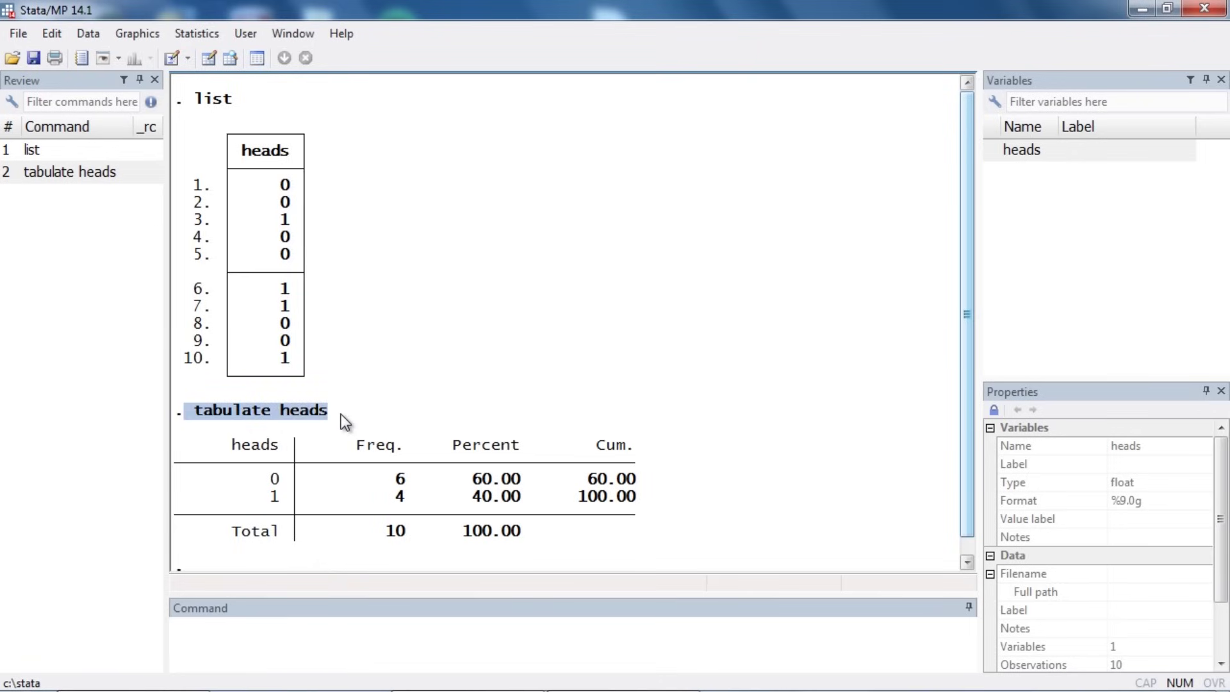
pyautogui.click(400, 479)
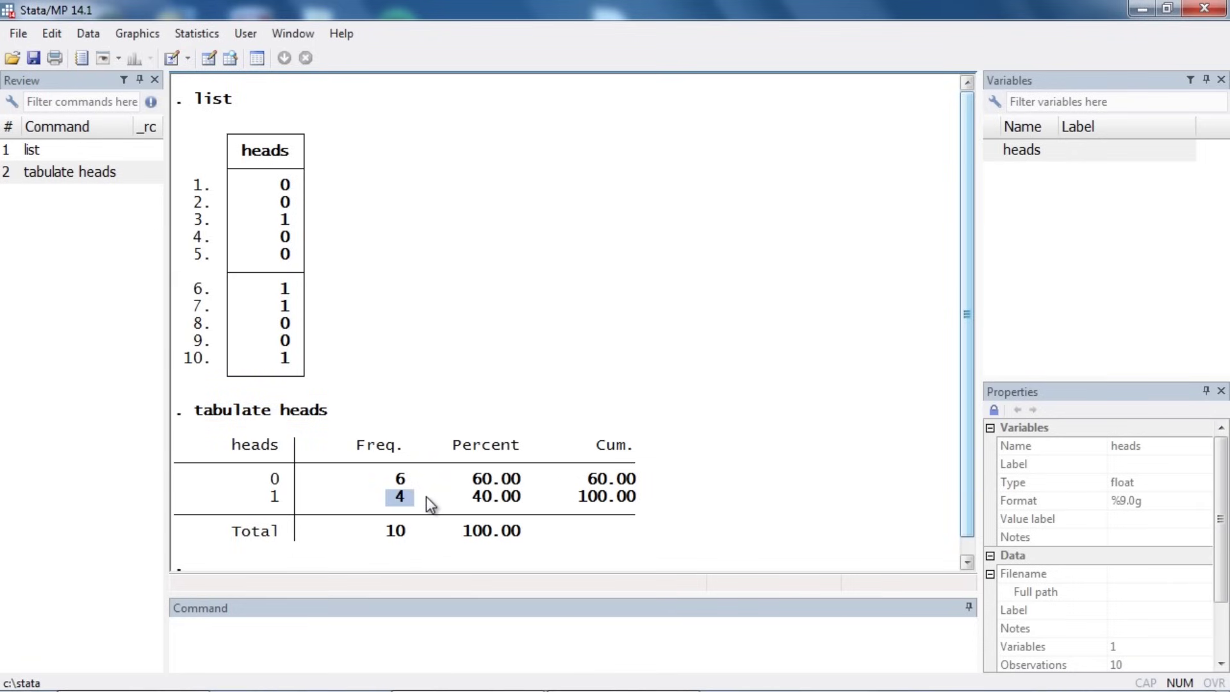
pyautogui.click(367, 399)
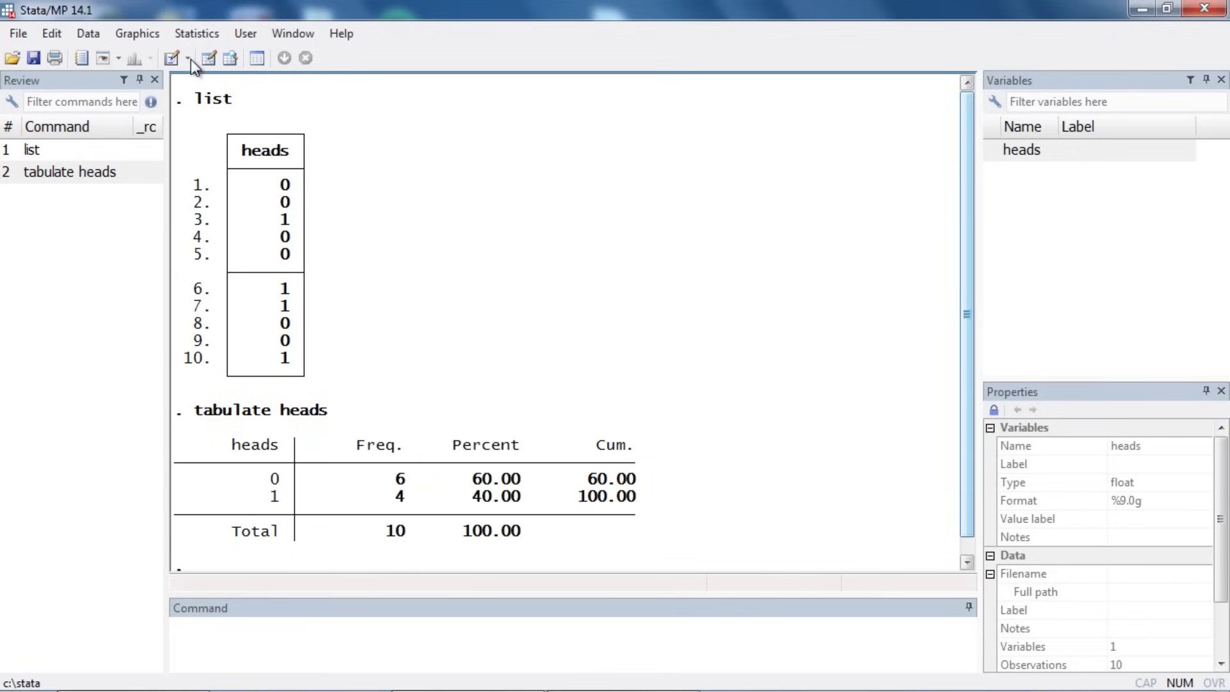
# Open the Bayesian regression (bayesmh) estimation dialog from the Statistics menu.
pyautogui.click(179, 38)
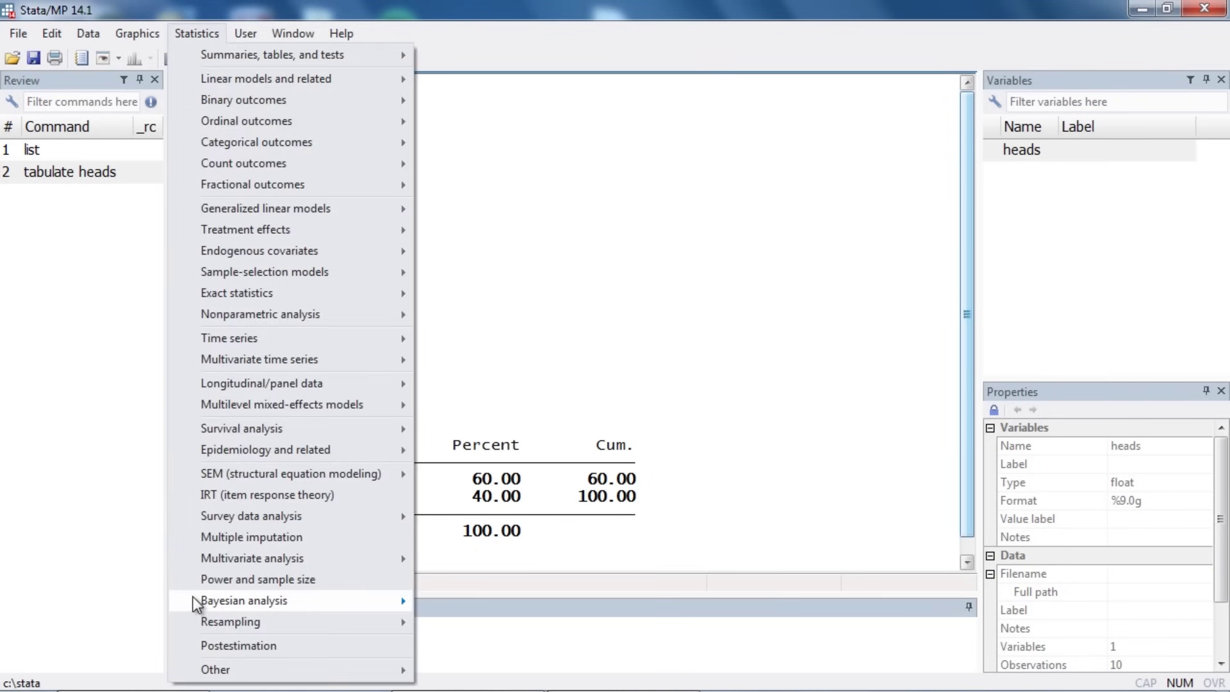
pyautogui.moveTo(203, 602)
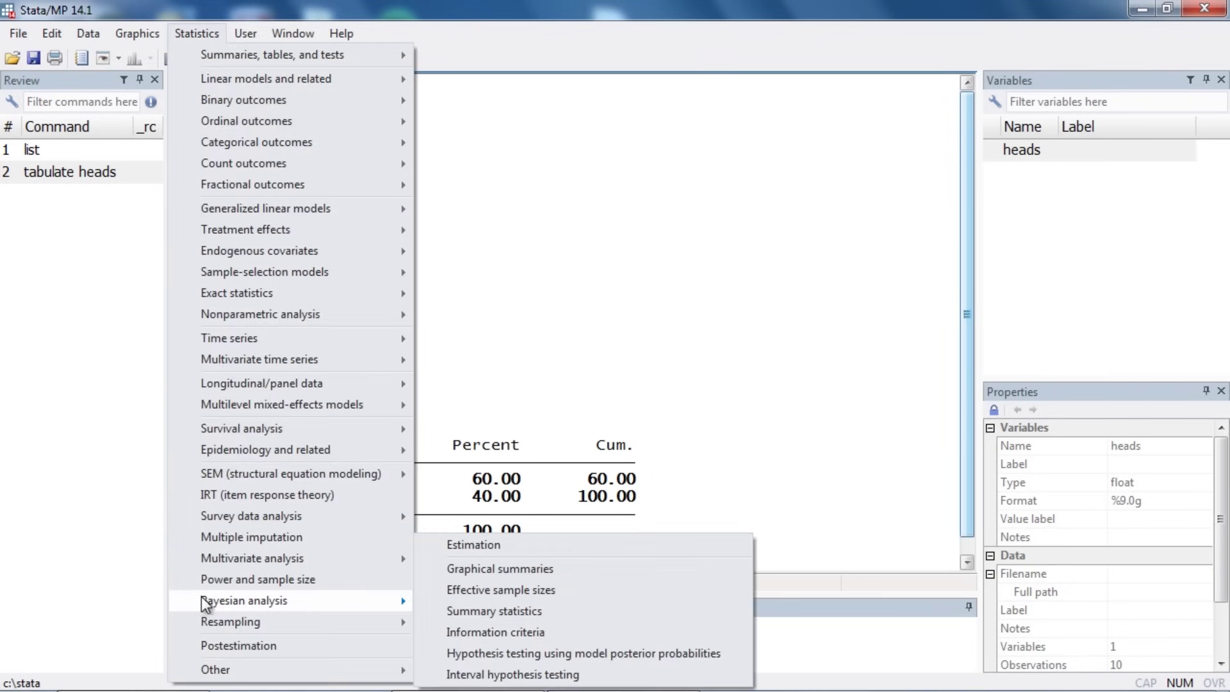
pyautogui.click(442, 550)
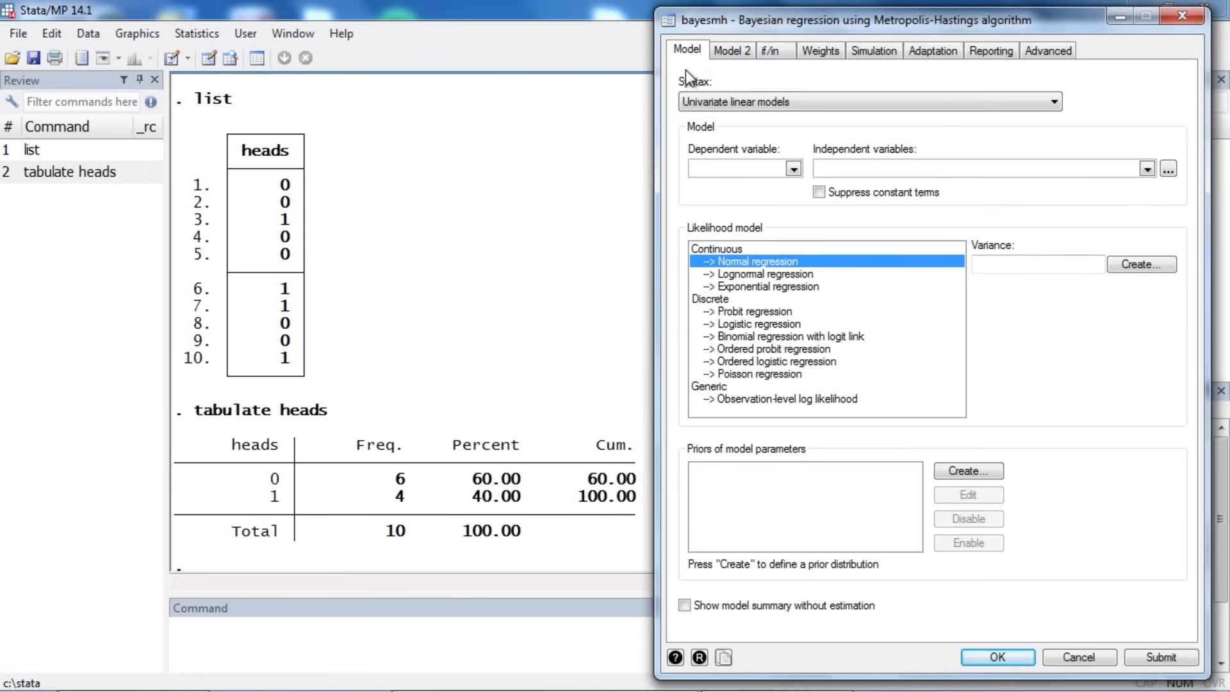
# Choose univariate distributions syntax with heads as the dependent variable and a Bernoulli distribution.
pyautogui.click(1054, 101)
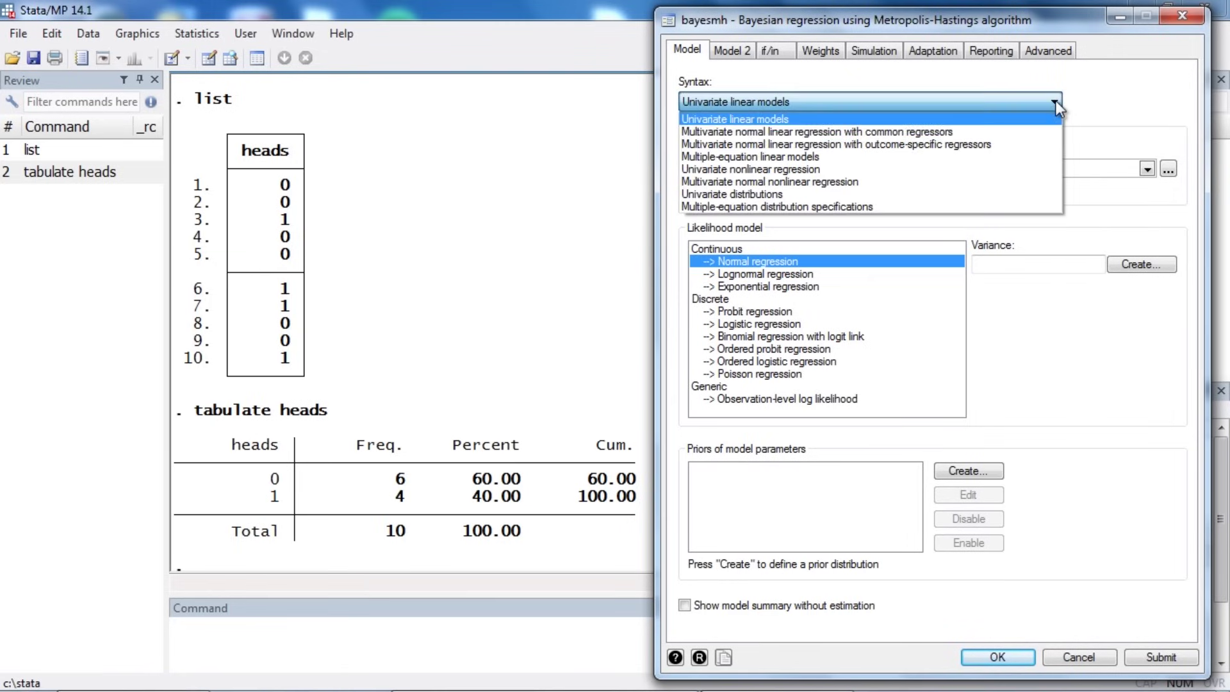
pyautogui.click(925, 194)
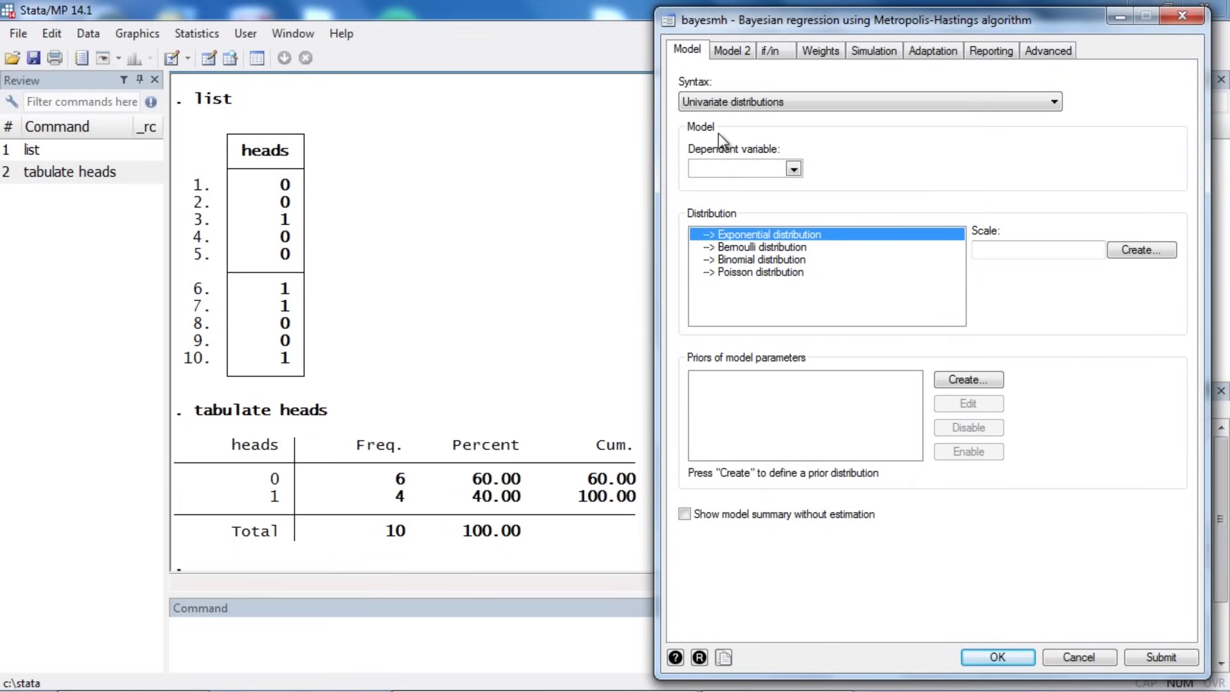
pyautogui.click(794, 168)
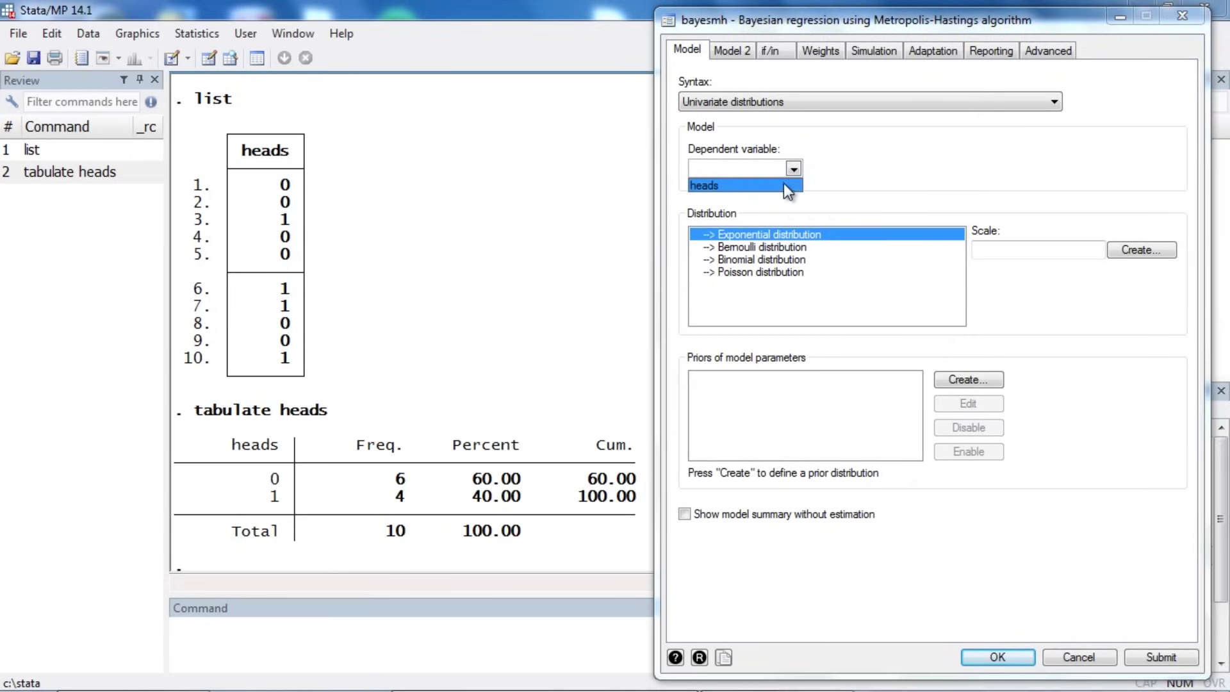
pyautogui.click(785, 186)
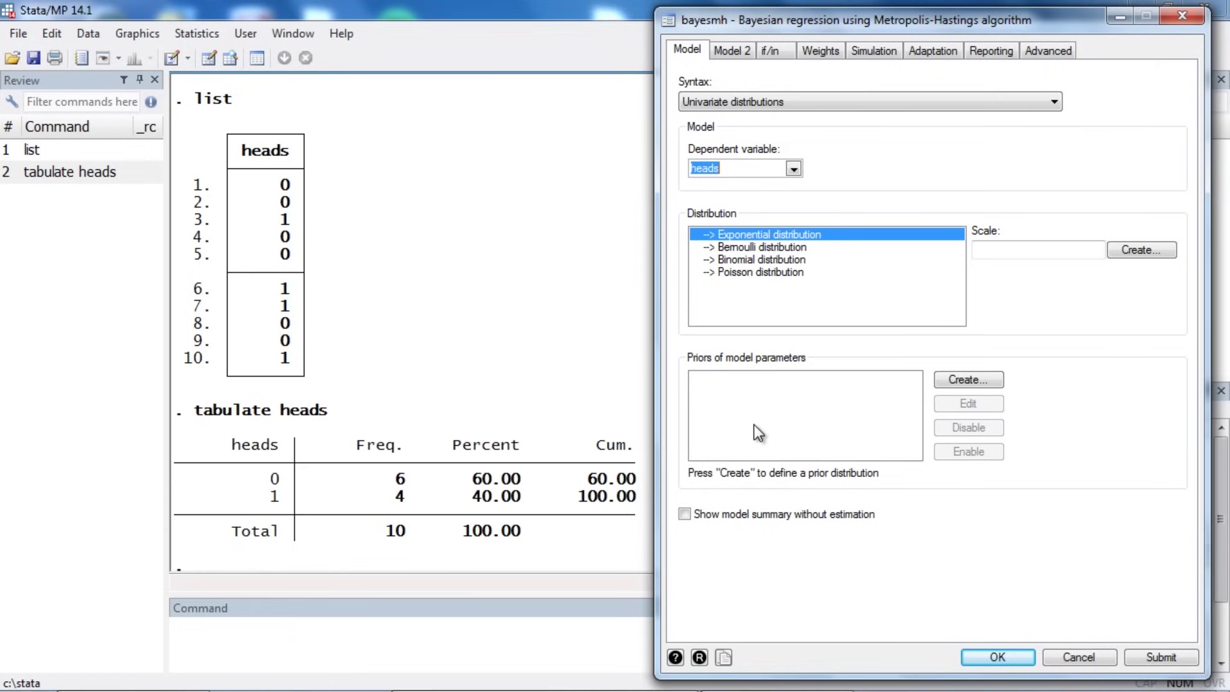
pyautogui.click(746, 249)
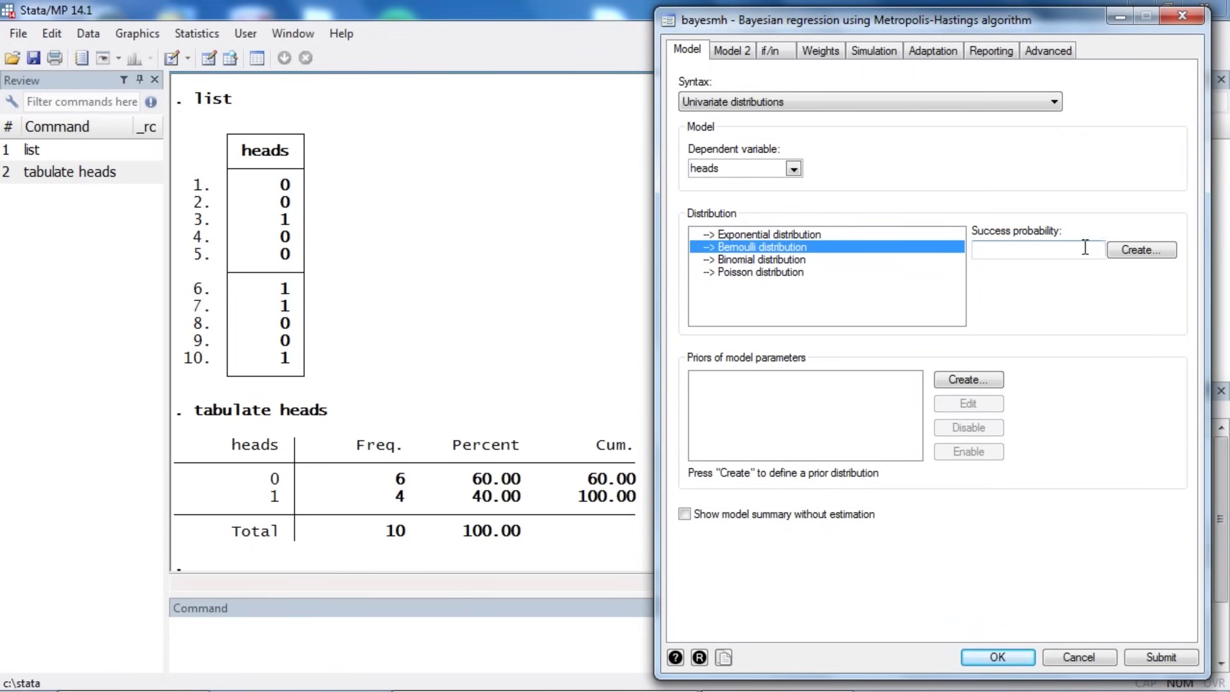
# Create the success-probability parameter and name it theta.
pyautogui.click(1140, 248)
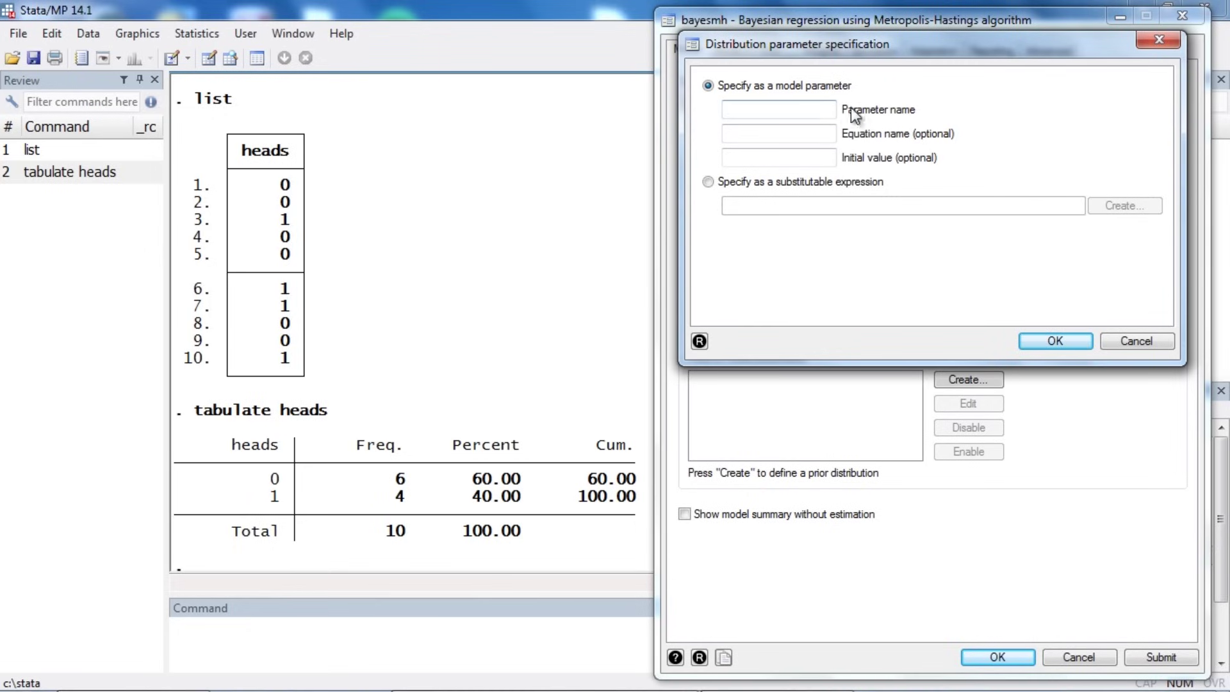
pyautogui.click(799, 107)
pyautogui.write('theta')
pyautogui.click(1067, 341)
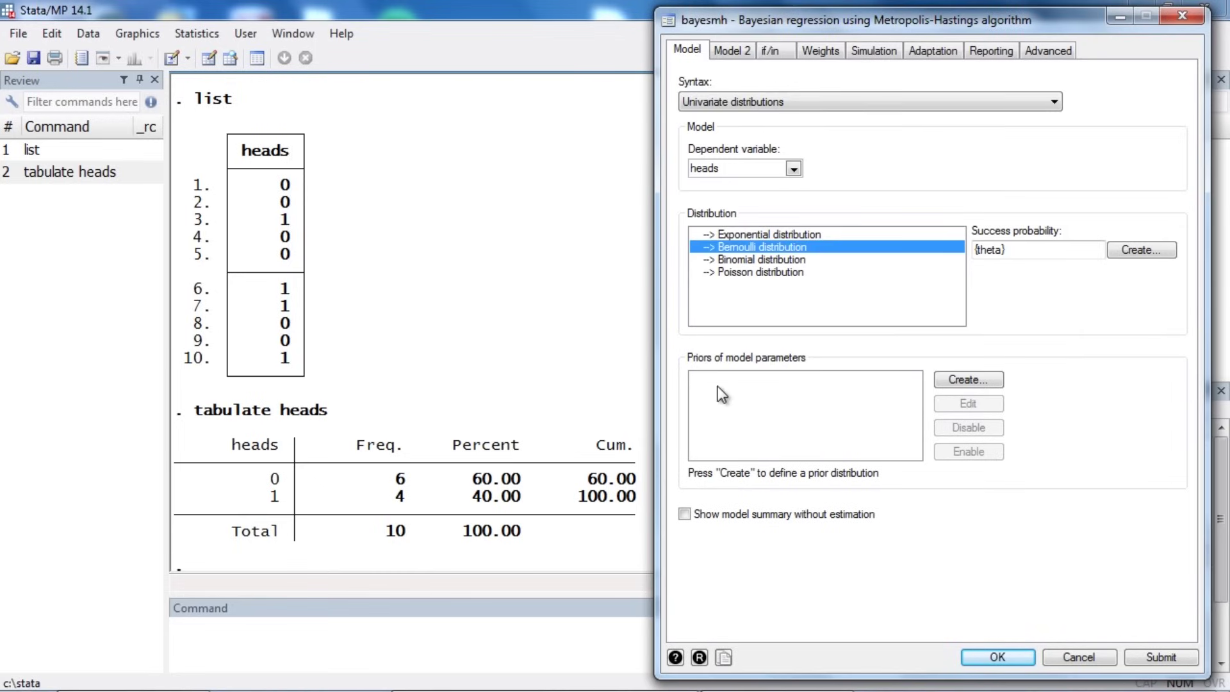
pyautogui.click(962, 381)
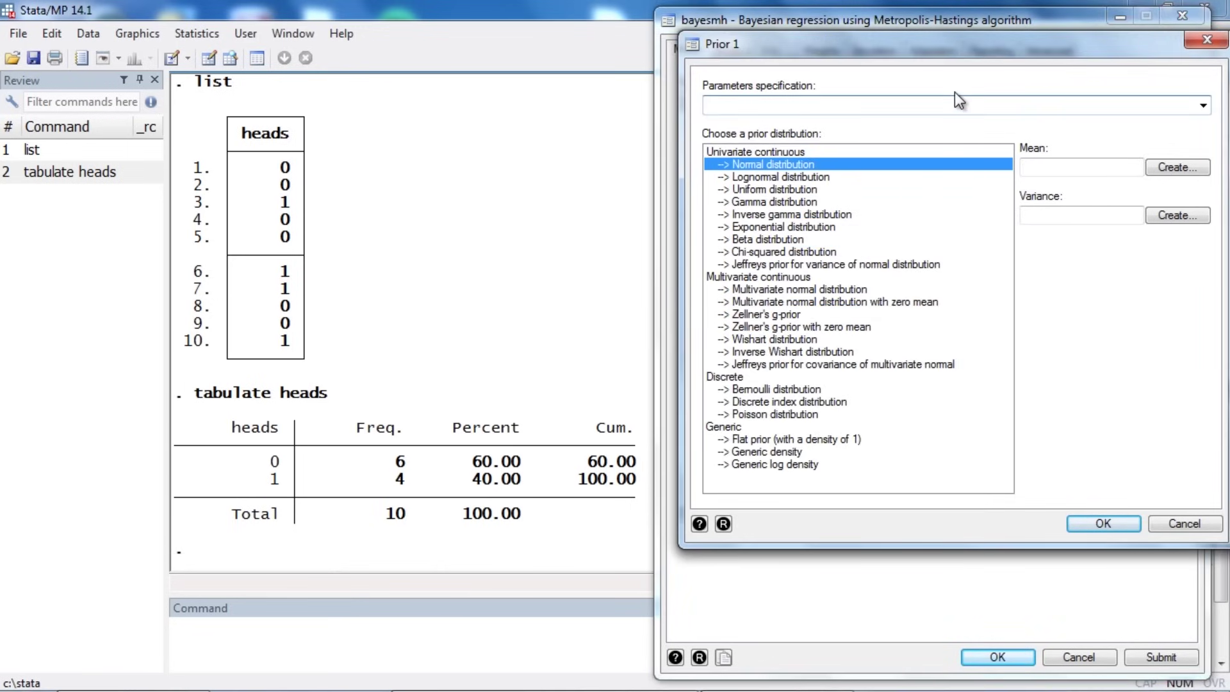
# Give {theta} a beta(1,1) prior with both shapes set to 1, and submit the model.
pyautogui.click(1204, 107)
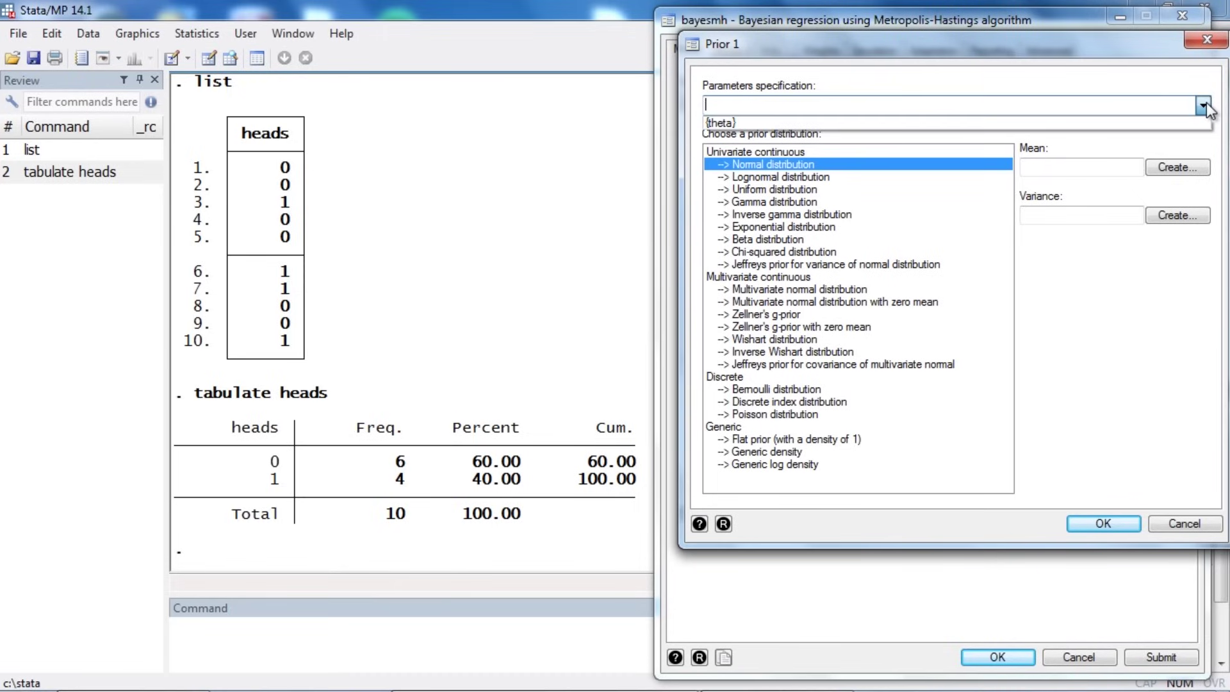
pyautogui.click(1177, 121)
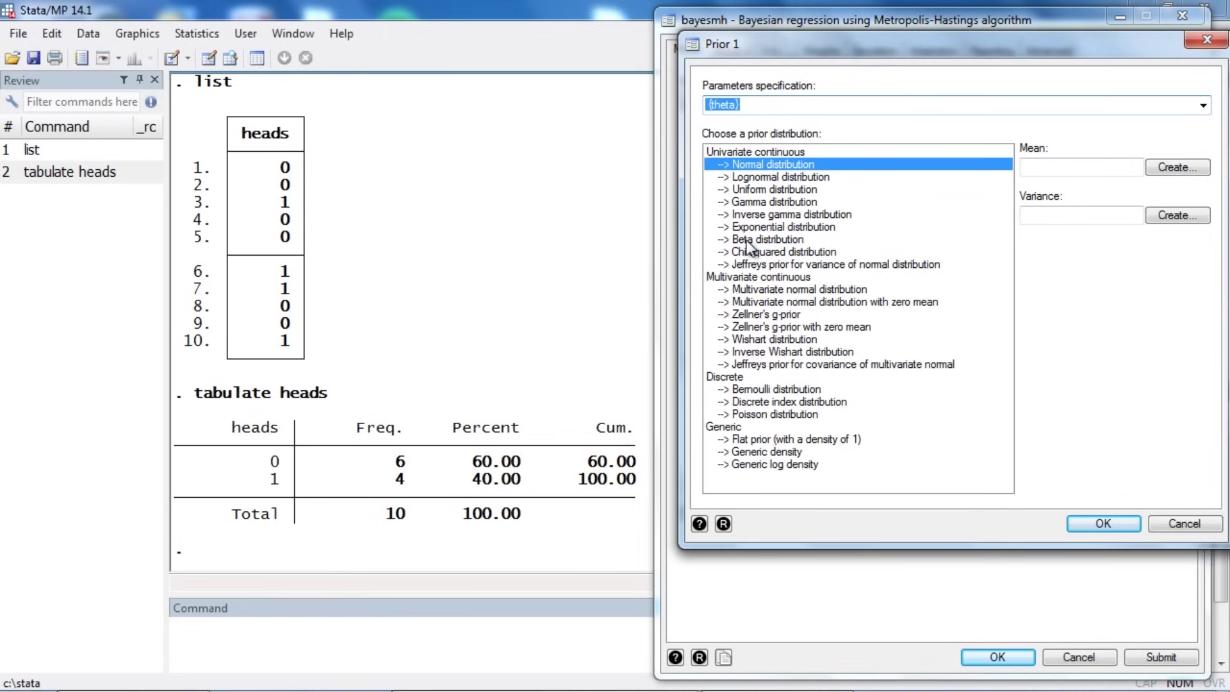
pyautogui.click(766, 240)
pyautogui.click(1043, 167)
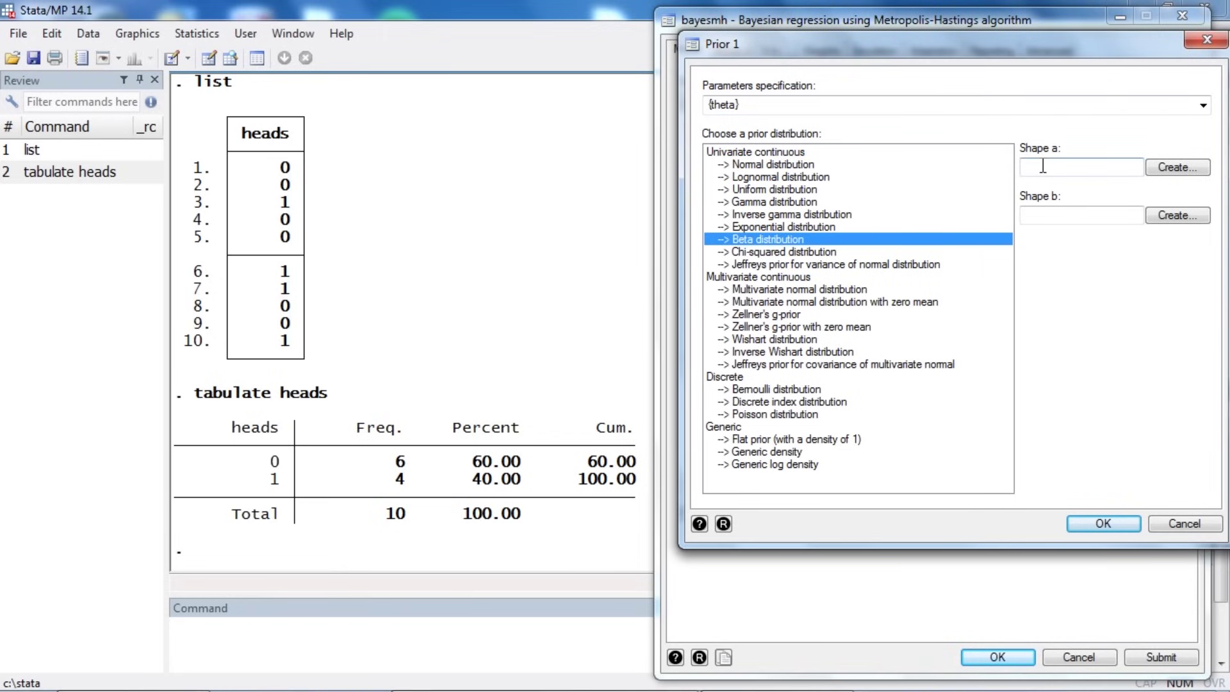
pyautogui.write('1')
pyautogui.click(1046, 216)
pyautogui.write('1')
pyautogui.click(1101, 524)
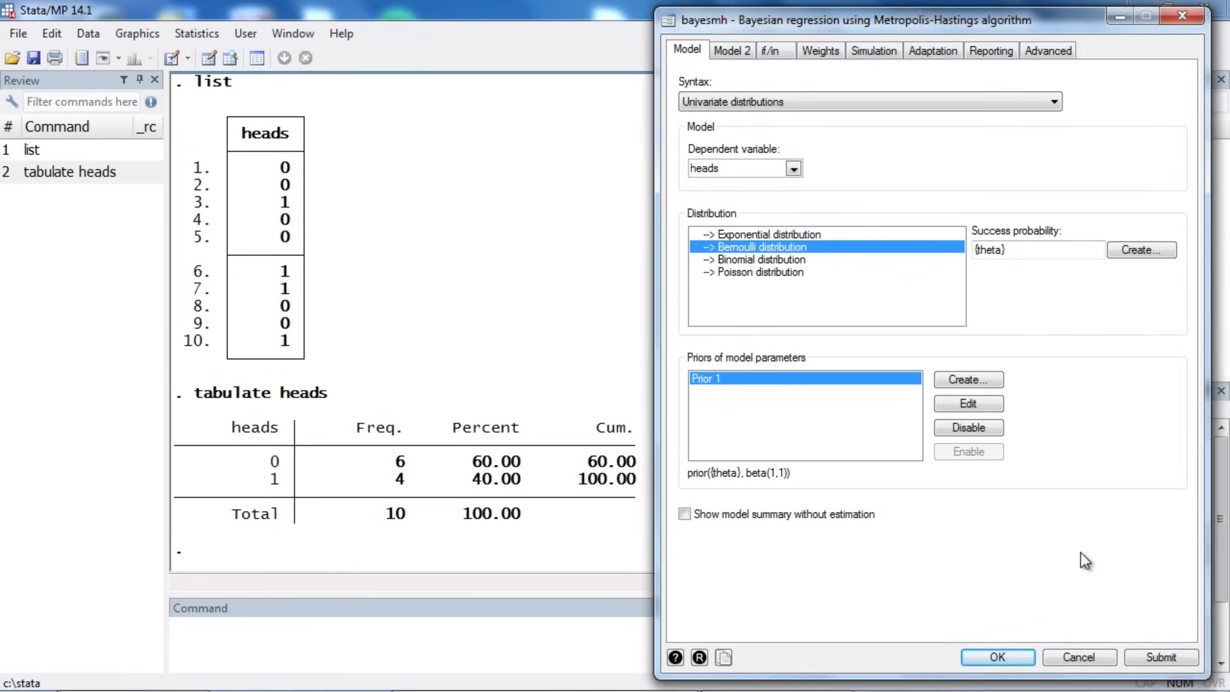
pyautogui.click(1148, 659)
# Show the full beta(1,1) output and highlight the bayesmh command and its prior.
pyautogui.click(513, 520)
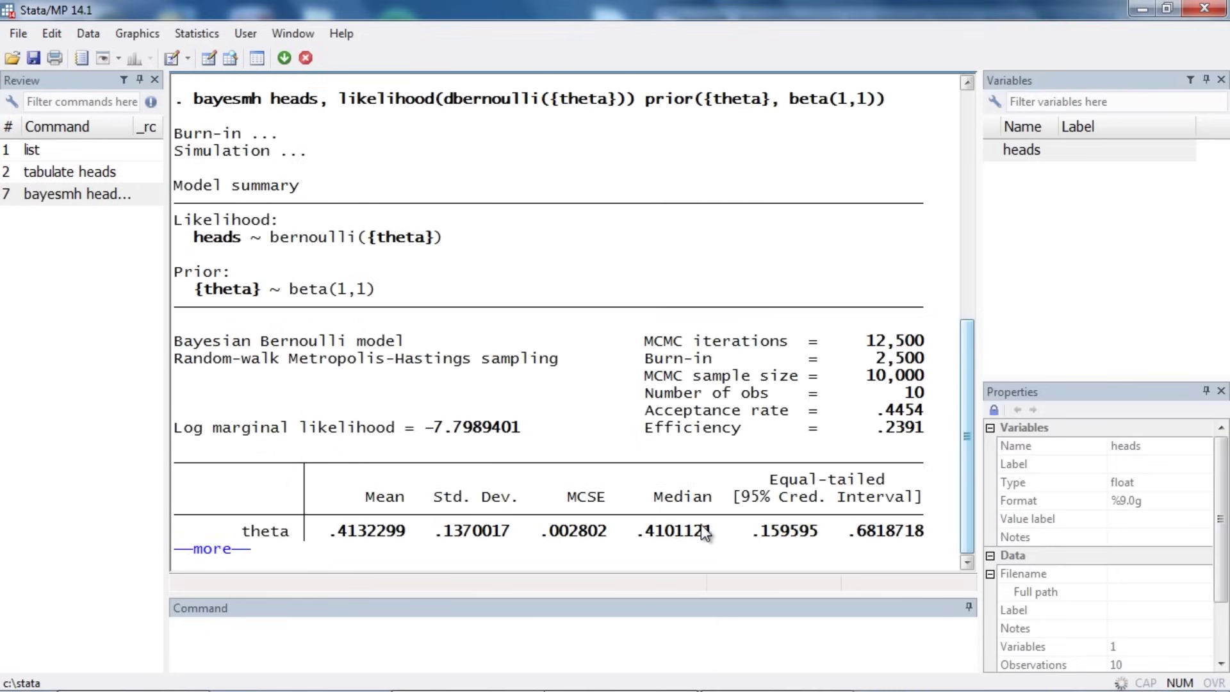
pyautogui.click(221, 551)
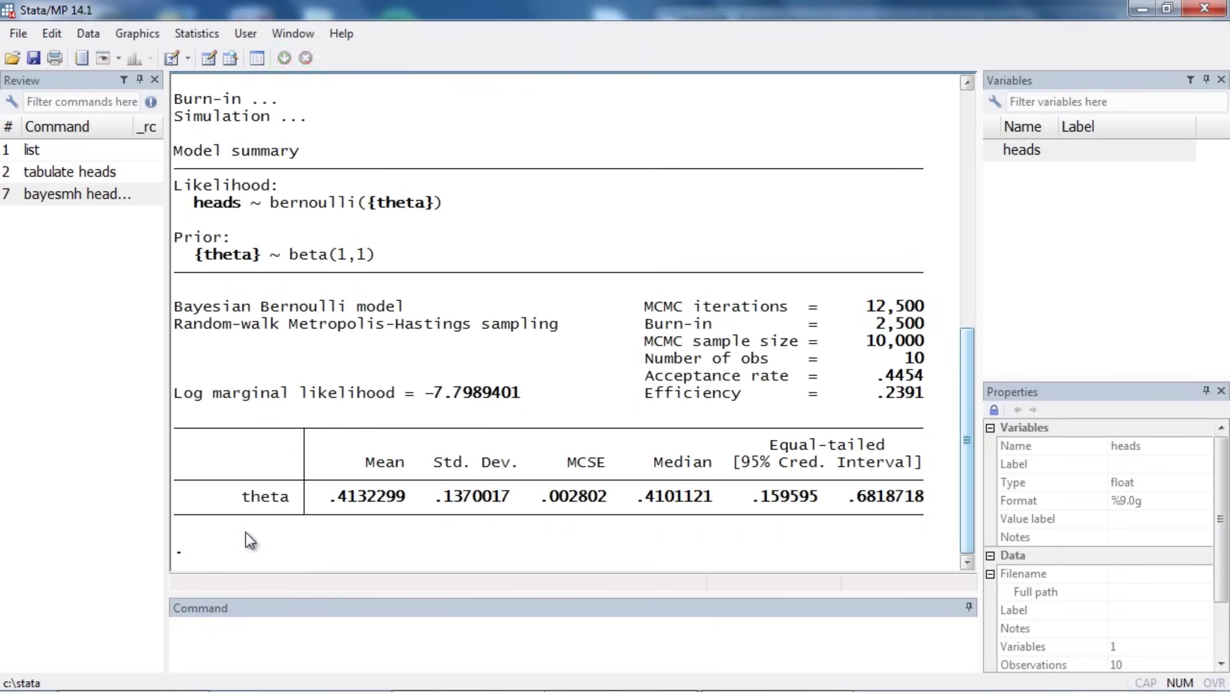
pyautogui.scroll(2, 388, 432)
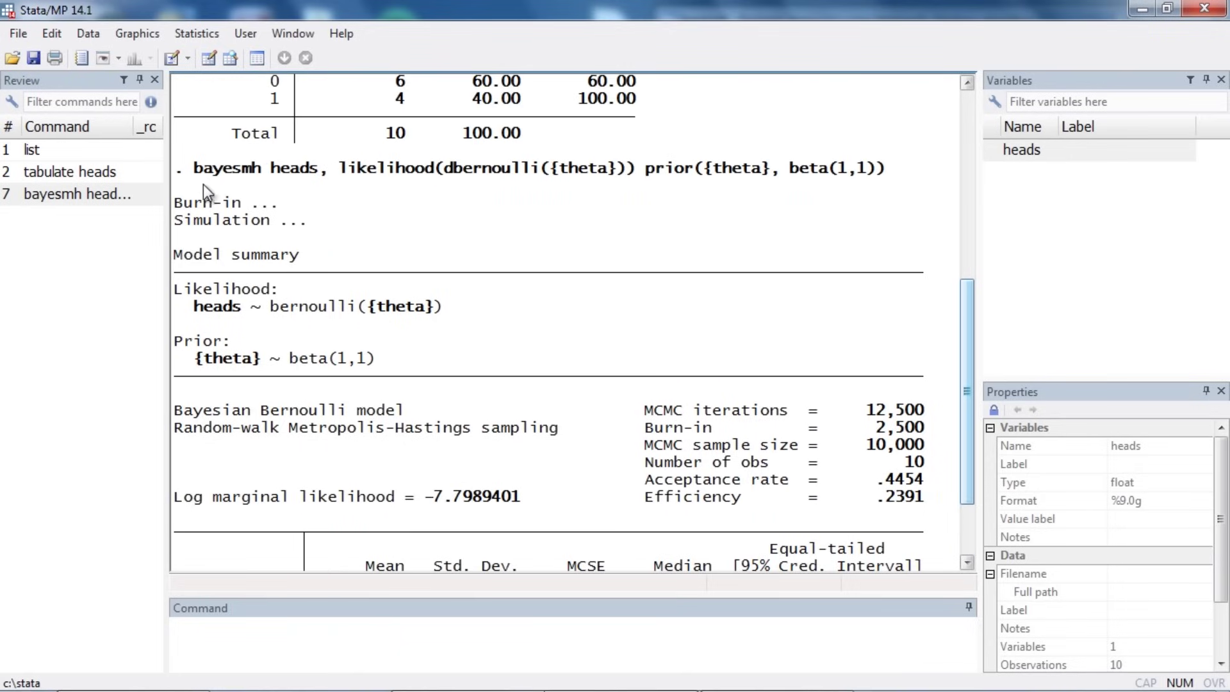
pyautogui.moveTo(239, 169); pyautogui.dragTo(630, 168)
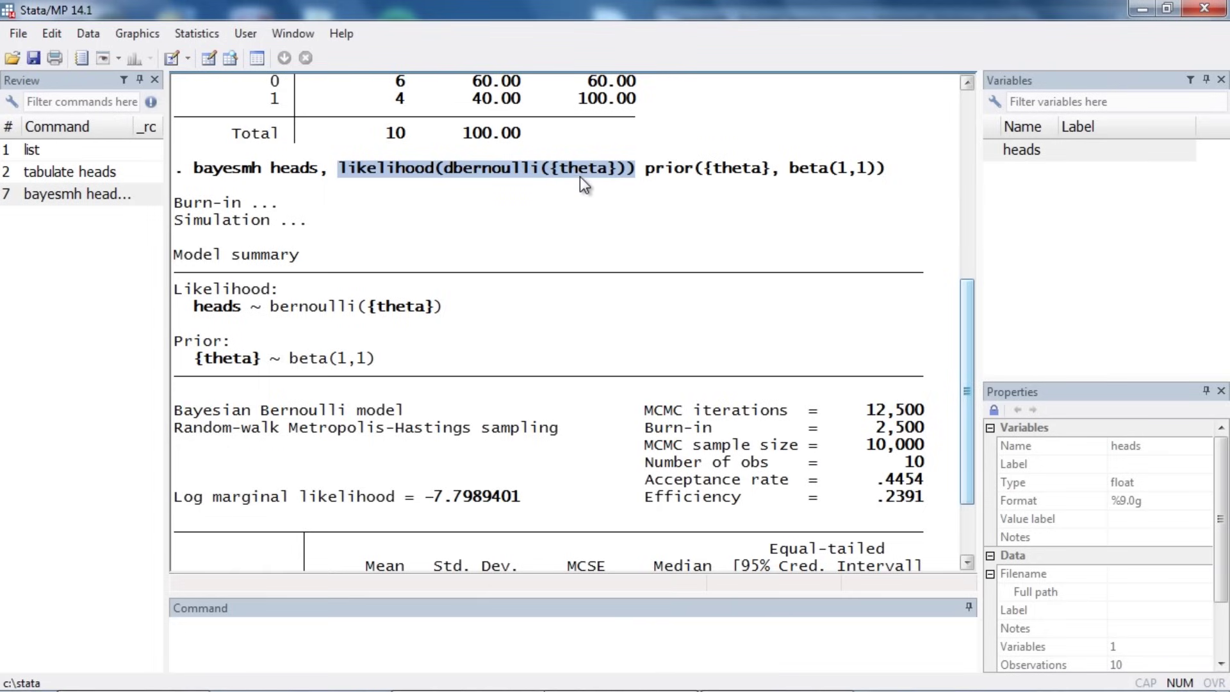
pyautogui.moveTo(648, 169); pyautogui.dragTo(880, 174)
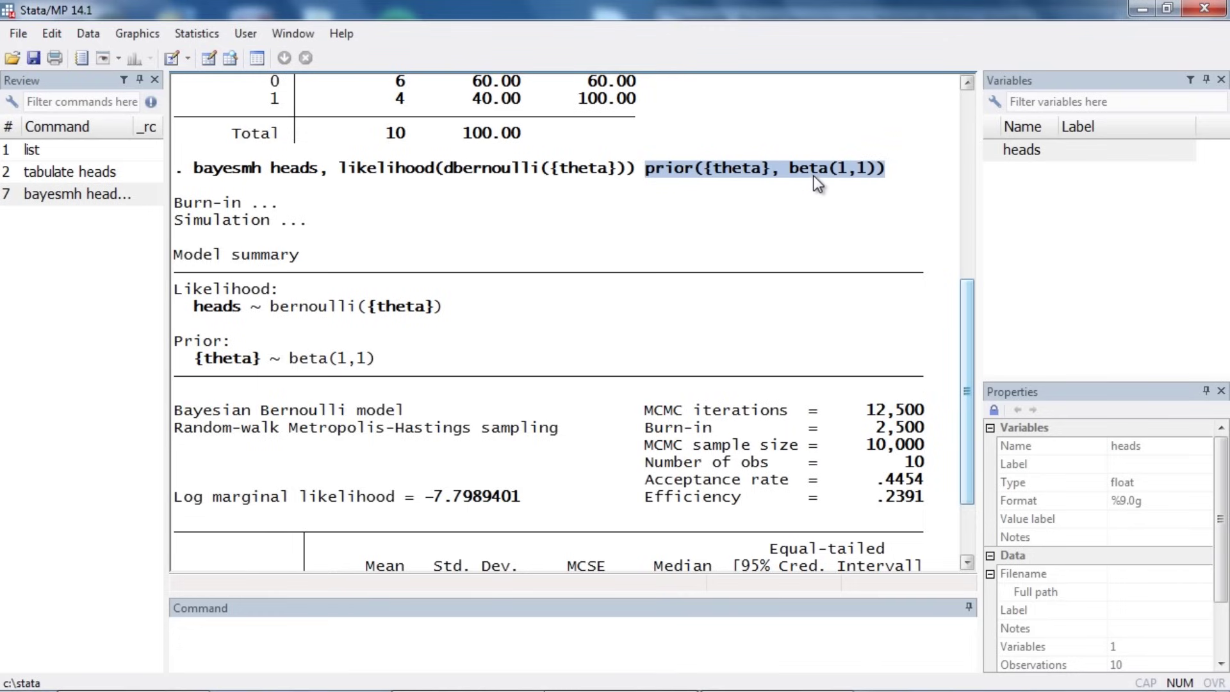
pyautogui.click(437, 248)
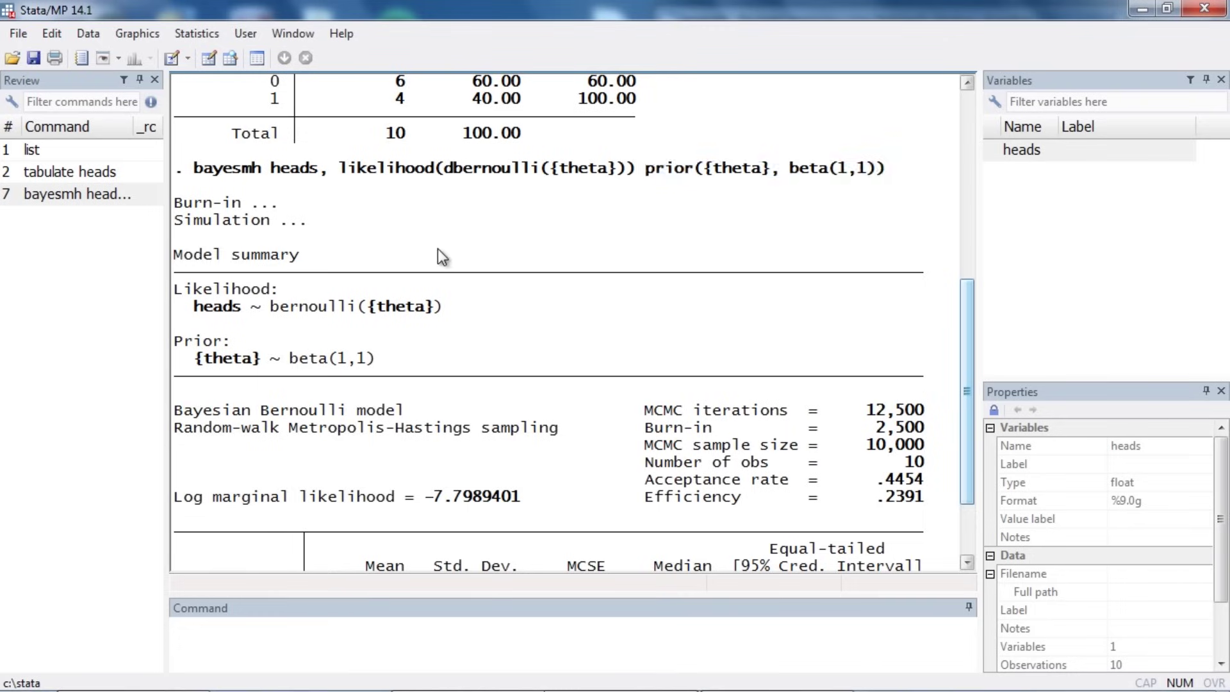
# Review the likelihood, MCMC lines, theta mean .4132299 and equal-tailed interval .159595–.6818718.
pyautogui.scroll(-2, 437, 249)
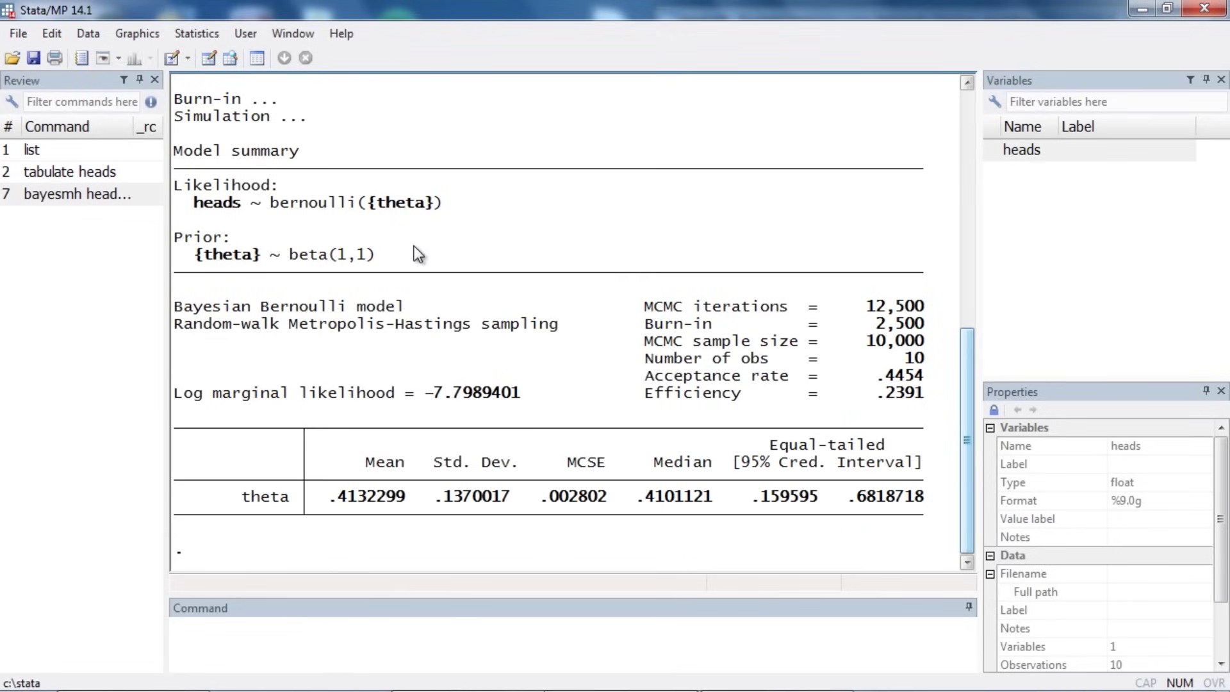
pyautogui.moveTo(417, 255); pyautogui.dragTo(182, 187)
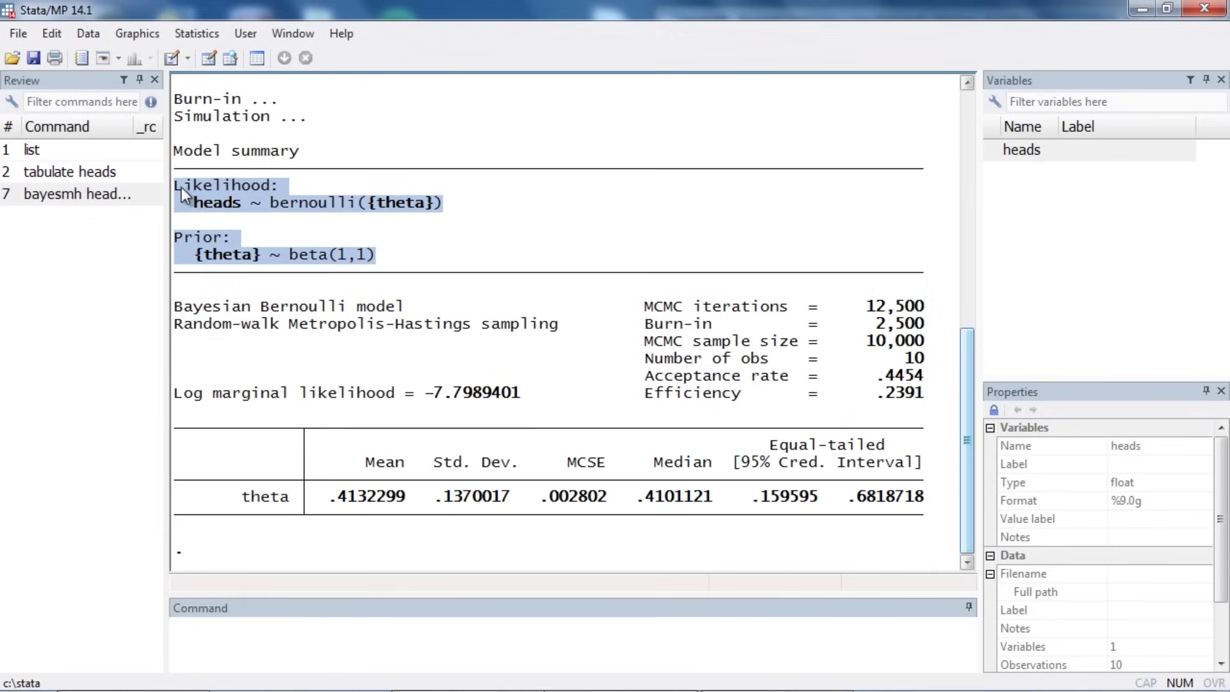
pyautogui.moveTo(644, 306); pyautogui.dragTo(875, 351)
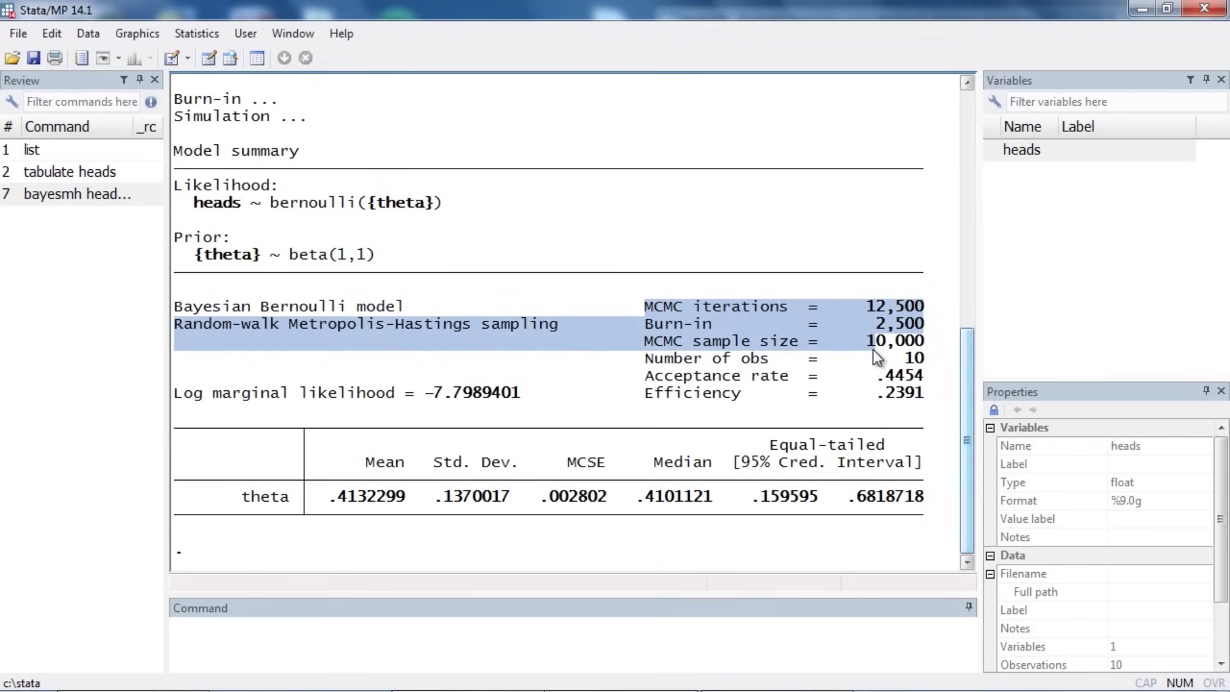
pyautogui.click(877, 356)
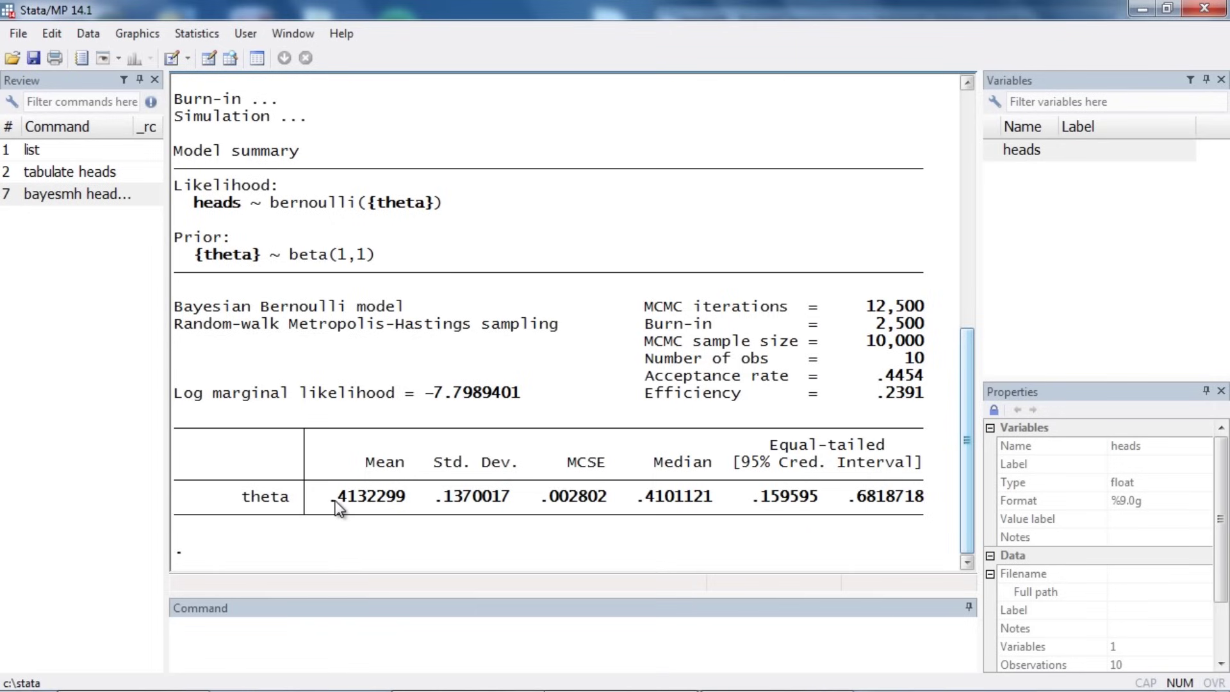
pyautogui.moveTo(330, 502); pyautogui.dragTo(380, 509)
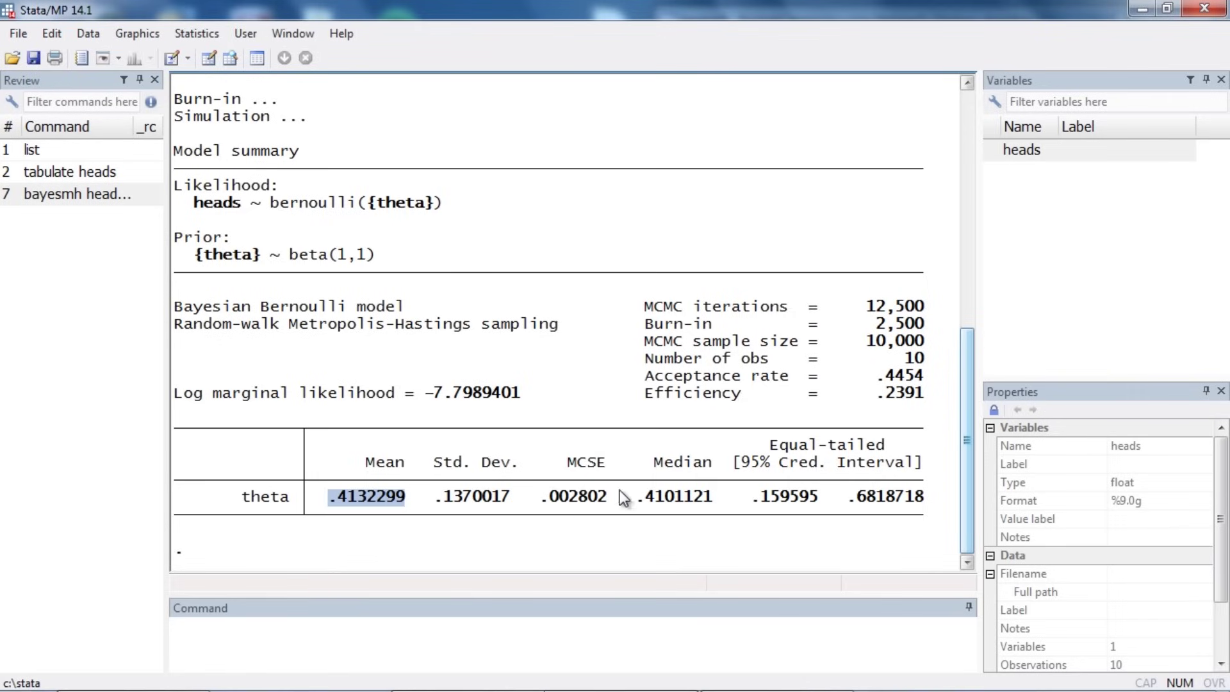
pyautogui.click(662, 469)
pyautogui.moveTo(659, 464); pyautogui.dragTo(707, 467)
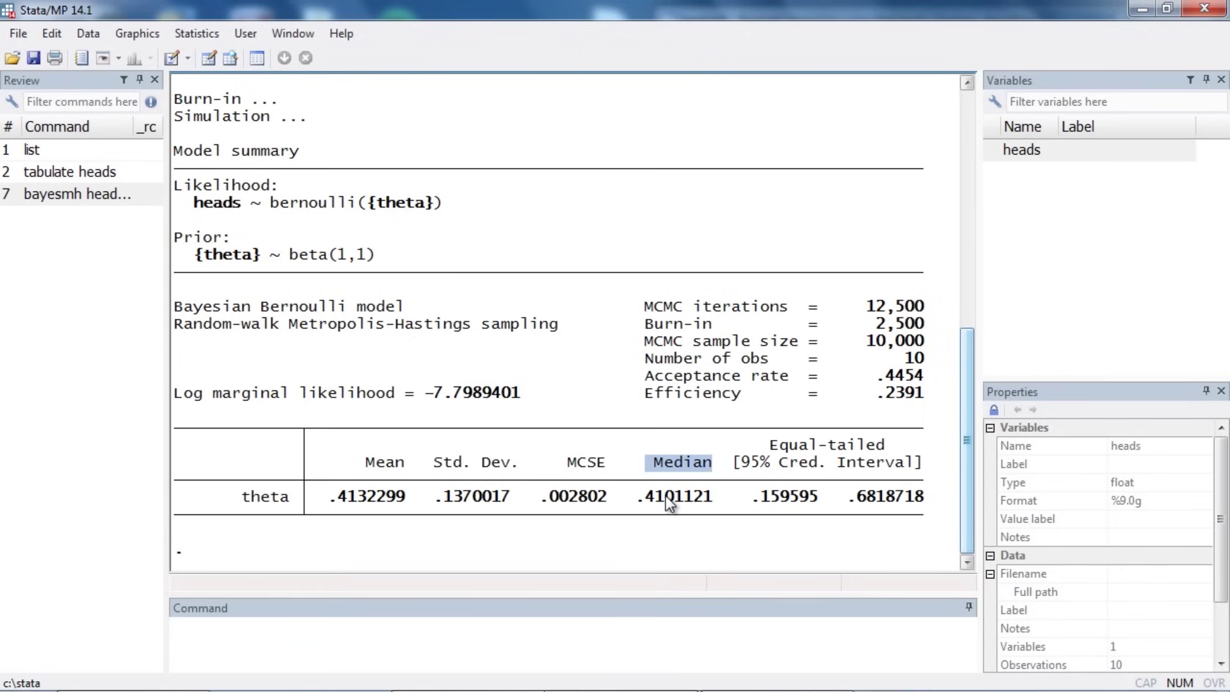
pyautogui.click(702, 482)
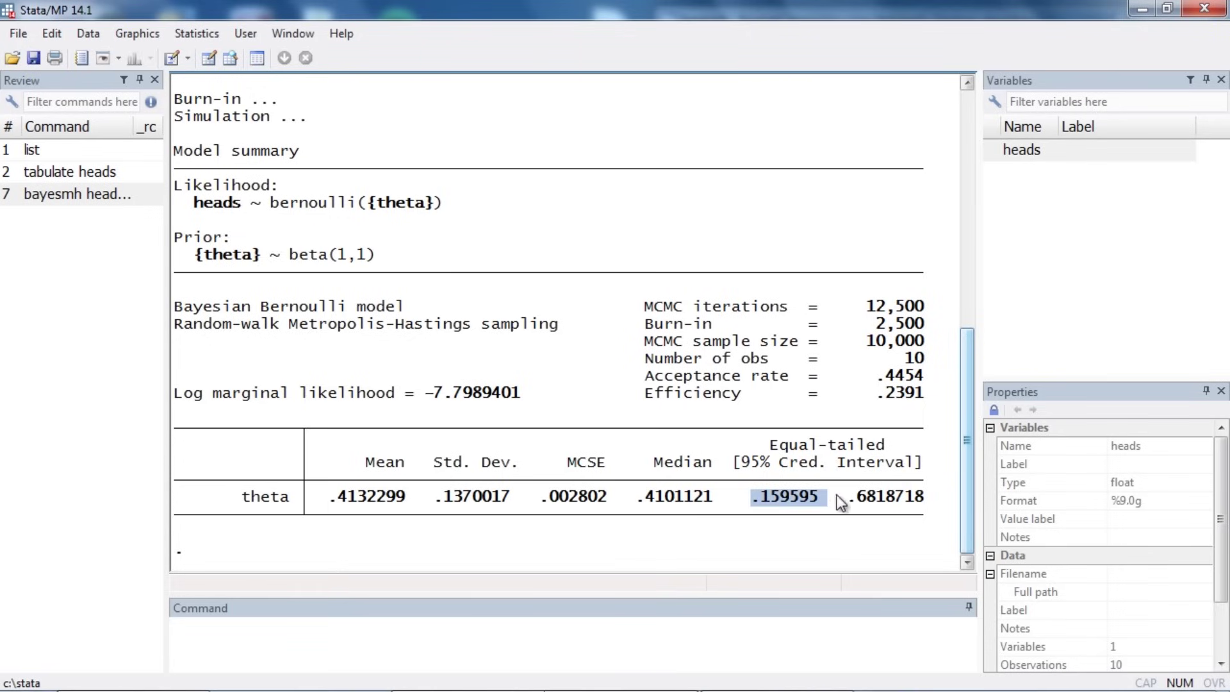
pyautogui.moveTo(837, 497); pyautogui.dragTo(907, 497)
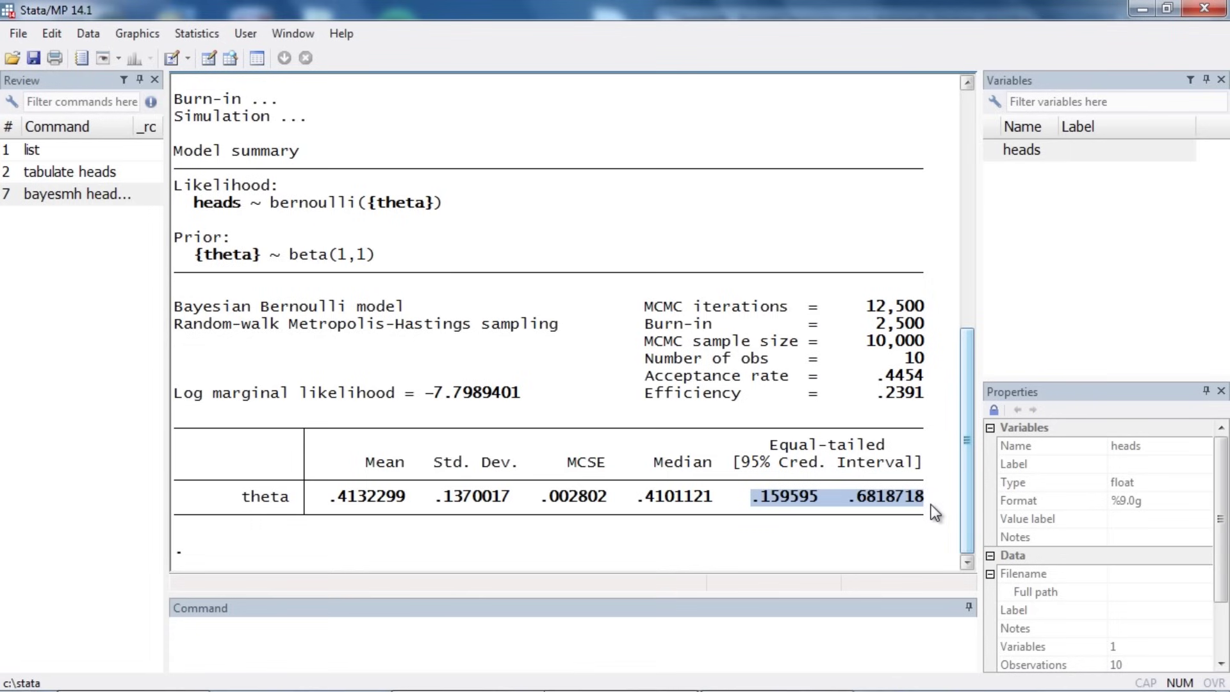
pyautogui.click(931, 504)
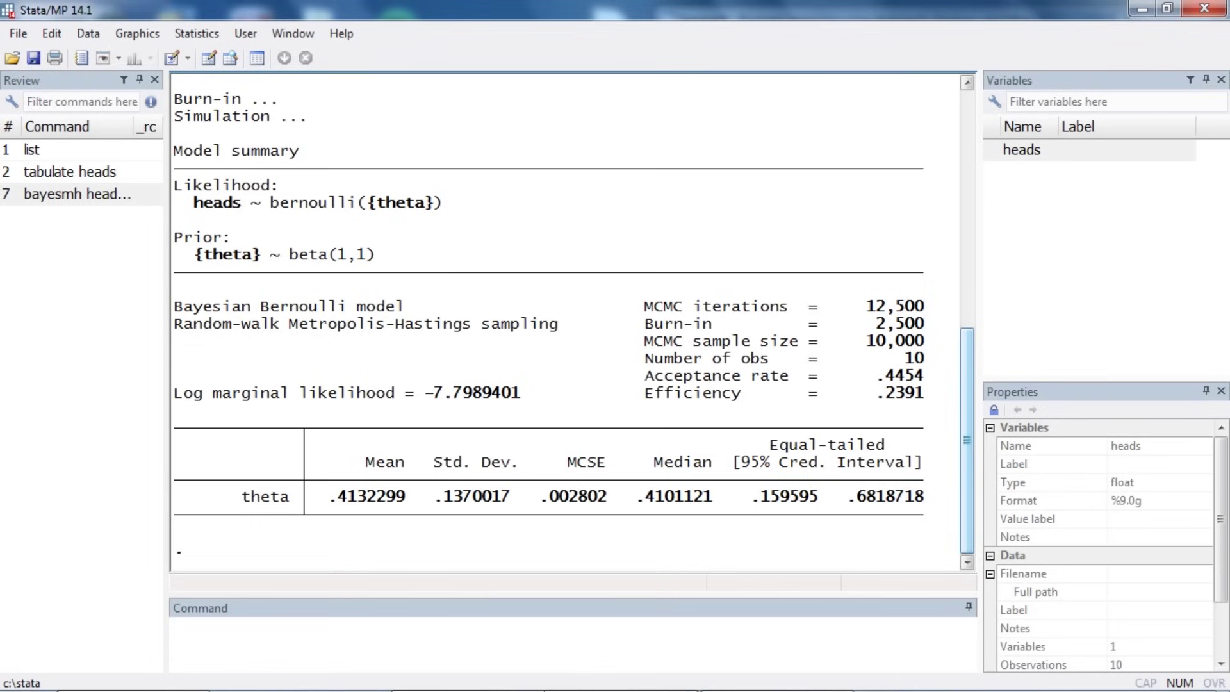
pyautogui.click(618, 673)
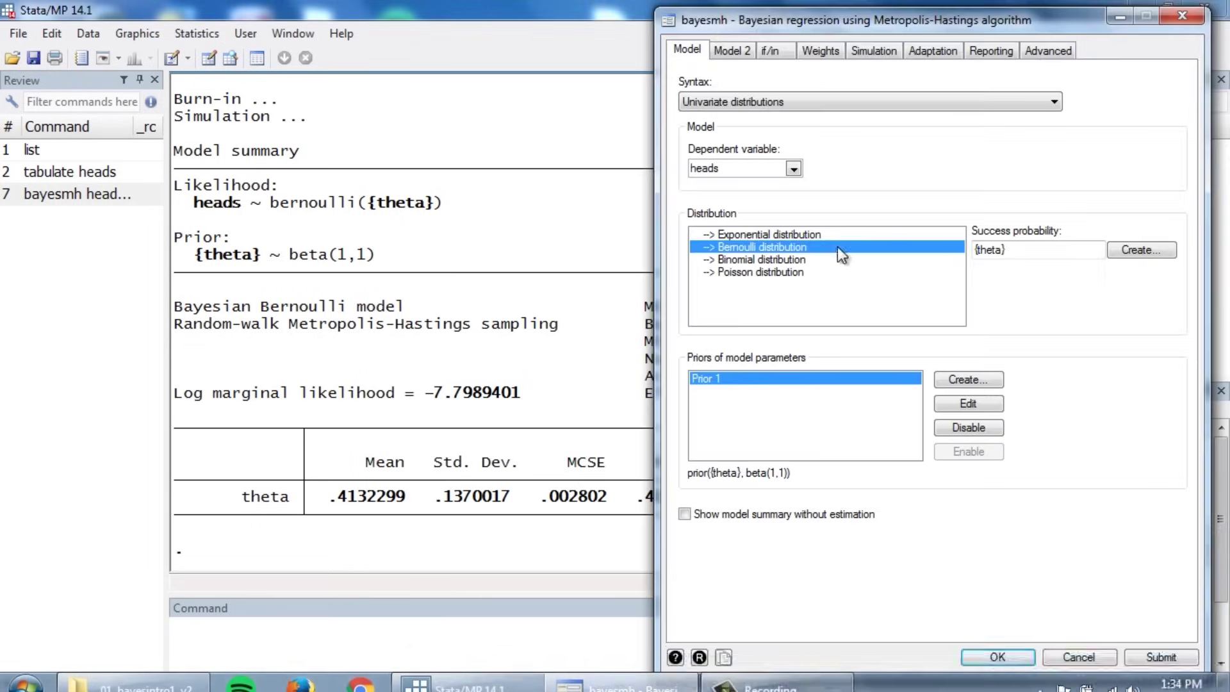
# Turn on HPD credible intervals in the reporting options and rerun the model.
pyautogui.click(992, 50)
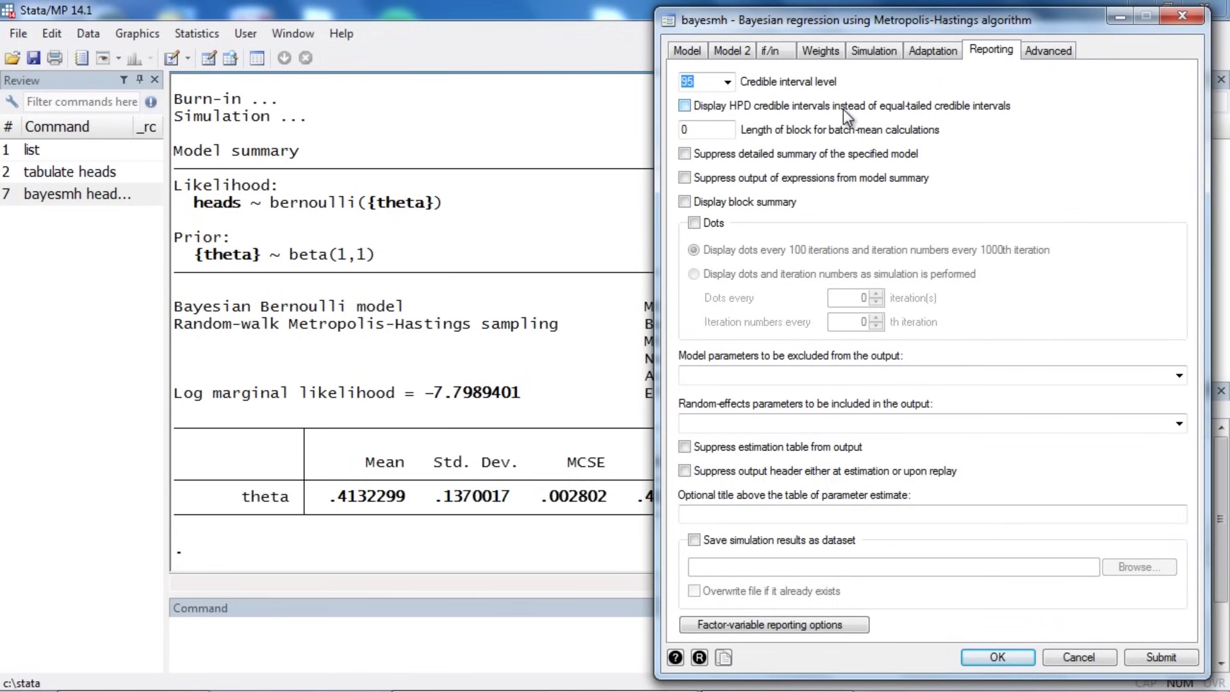
pyautogui.click(685, 105)
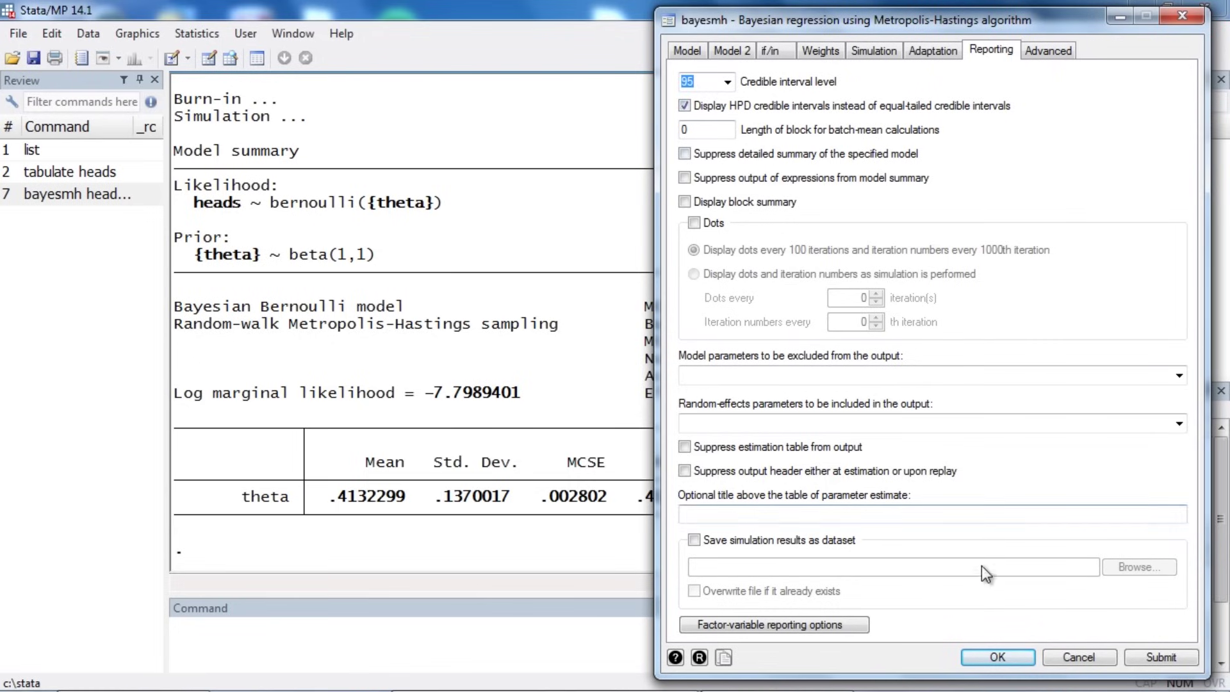
pyautogui.click(1159, 657)
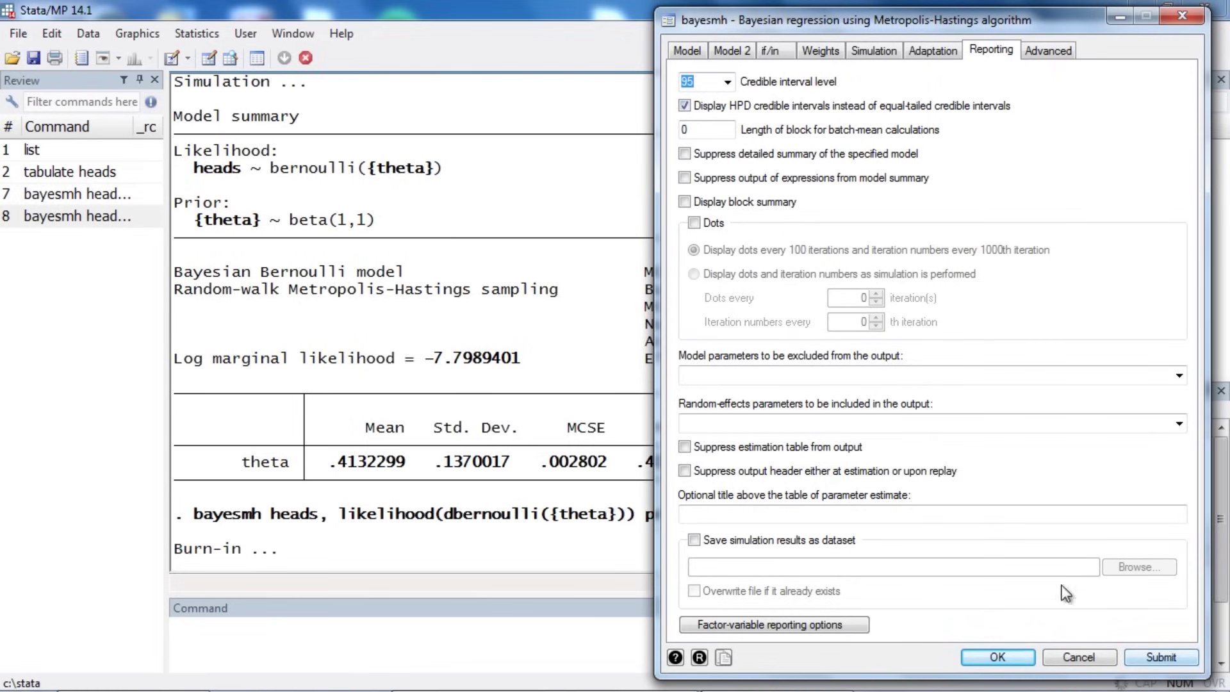
# Show the full HPD output, highlighting the HPD 95% interval heading and beta(1,1) prior.
pyautogui.click(478, 478)
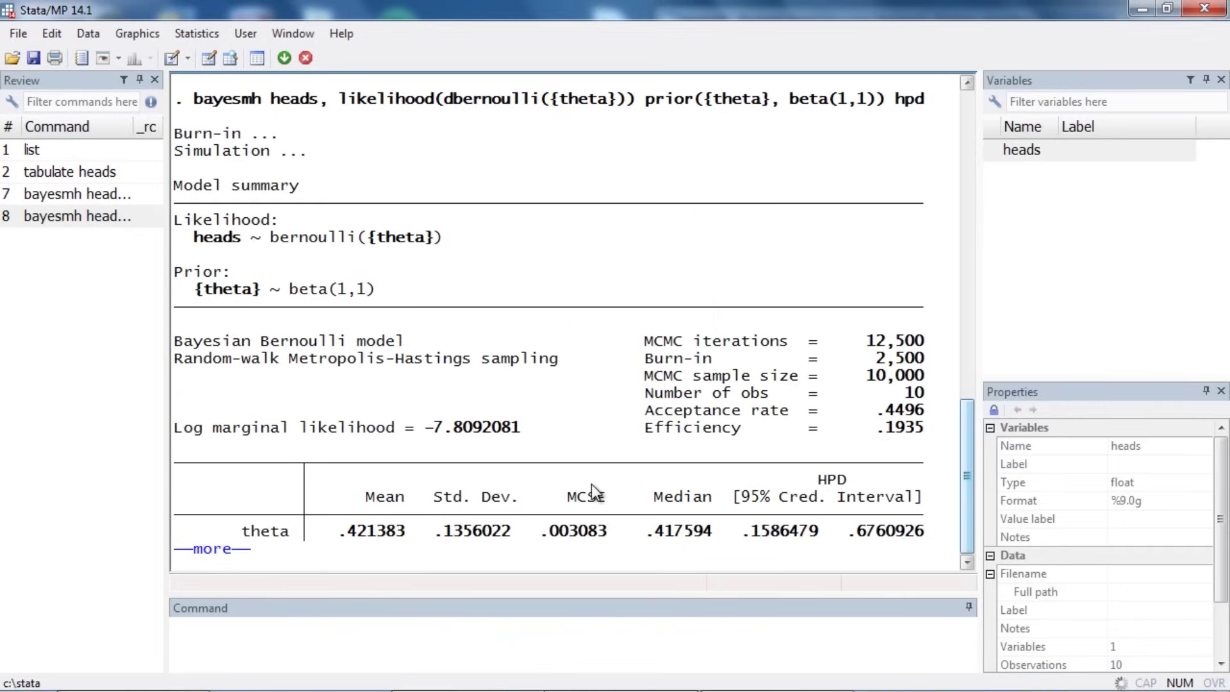
pyautogui.click(232, 549)
pyautogui.moveTo(743, 463); pyautogui.dragTo(913, 466)
pyautogui.click(839, 421)
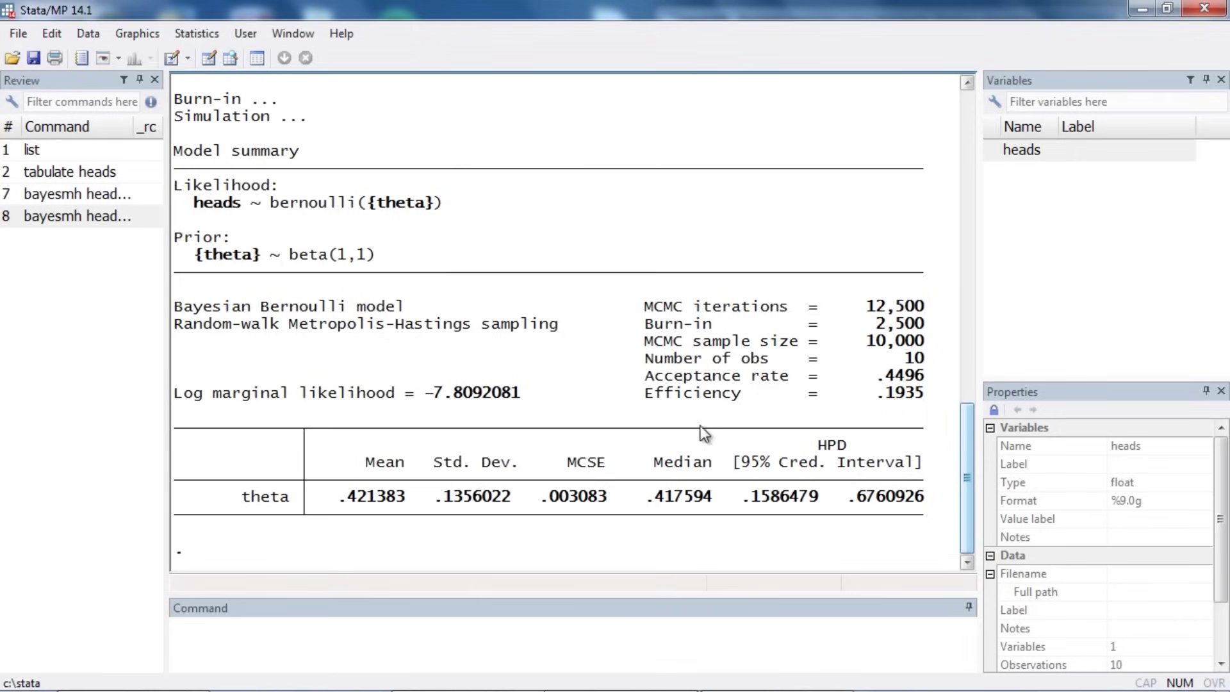
pyautogui.moveTo(291, 255); pyautogui.dragTo(381, 262)
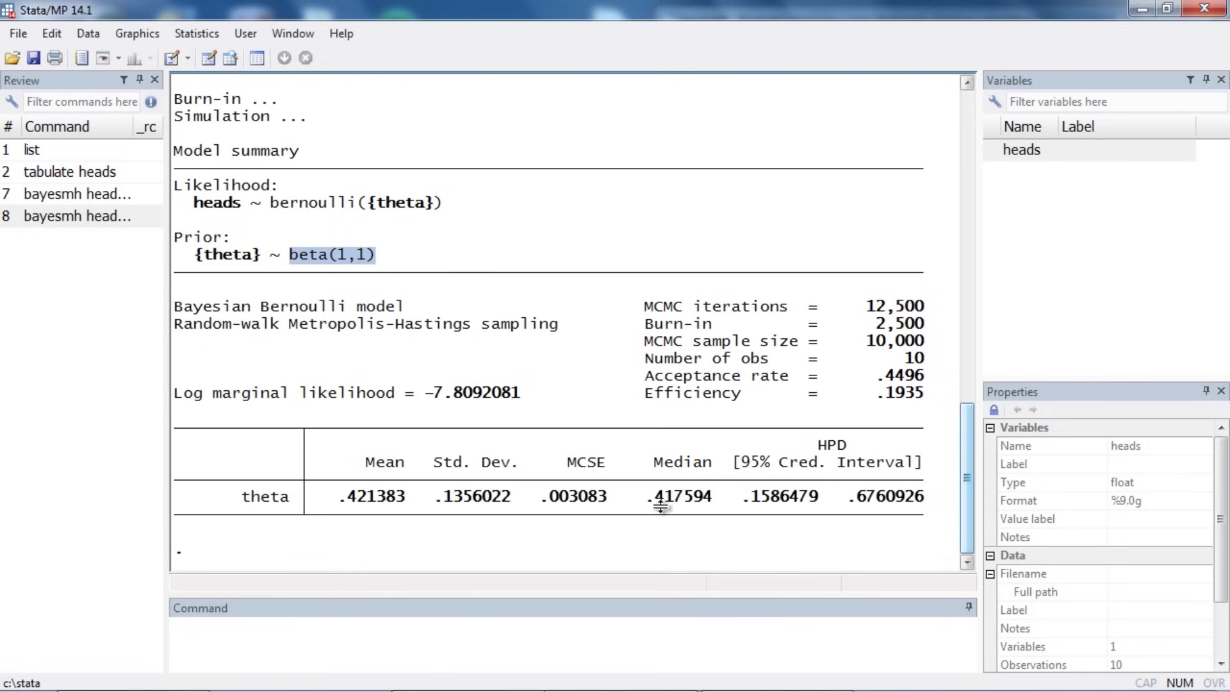
pyautogui.click(651, 682)
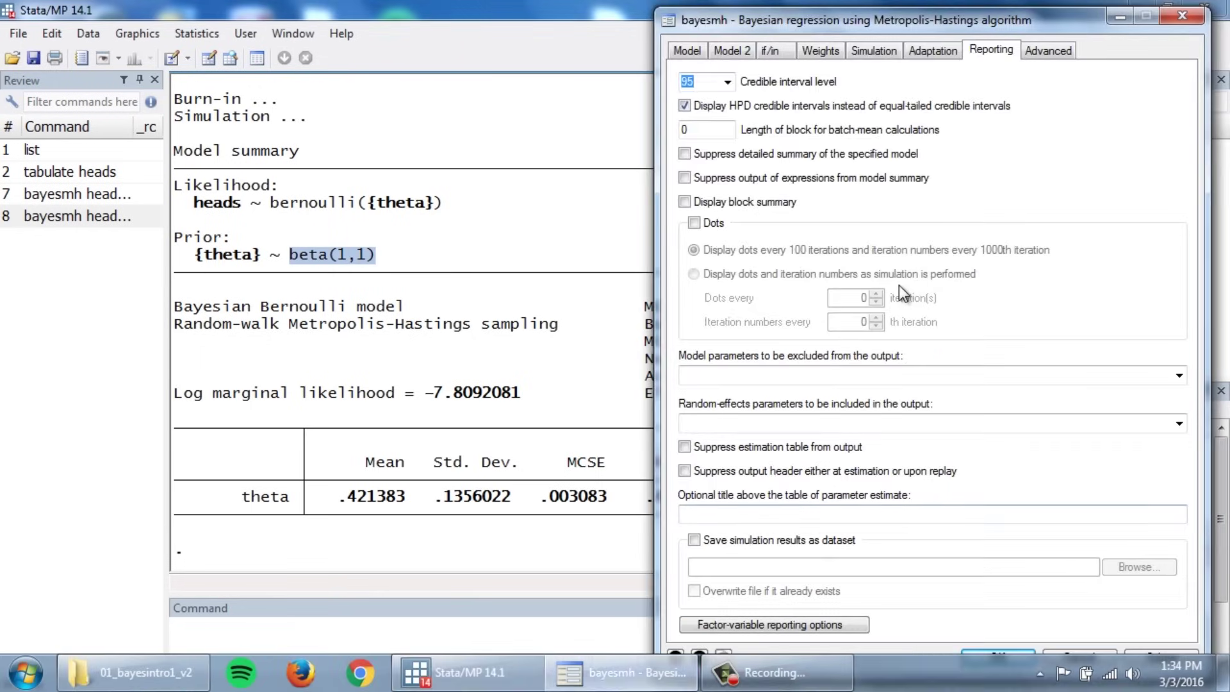
# Change Prior 1 to beta(30,30) on theta and rerun the model.
pyautogui.click(689, 51)
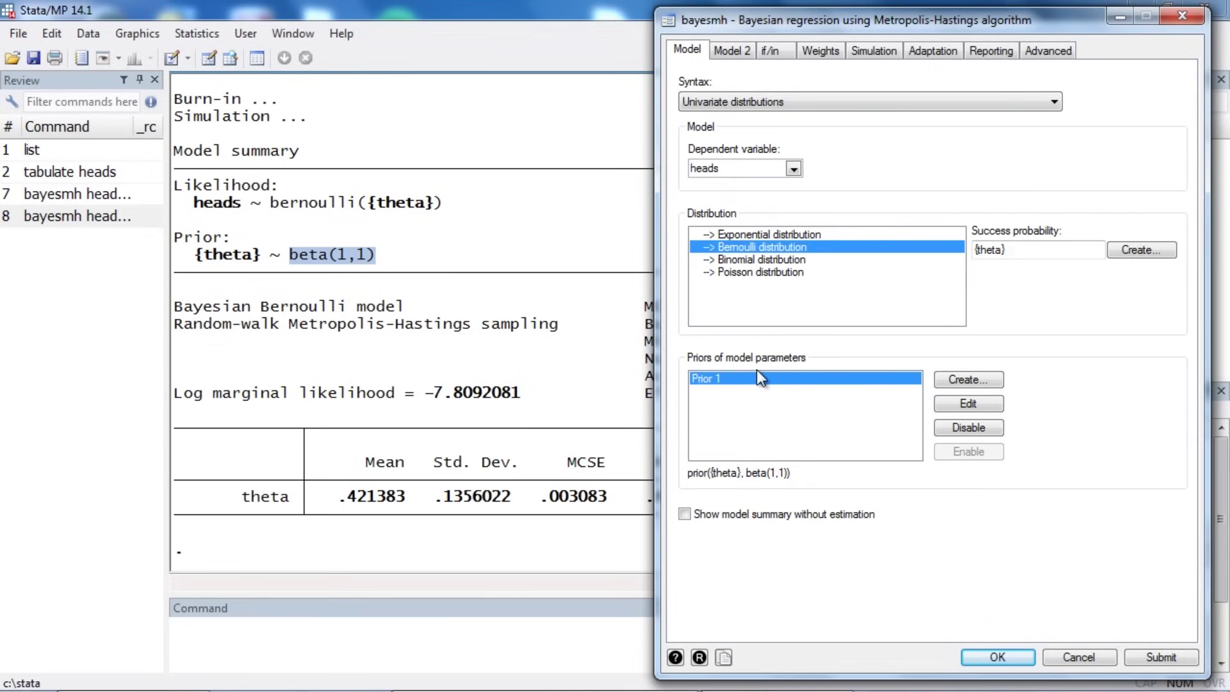
pyautogui.click(958, 404)
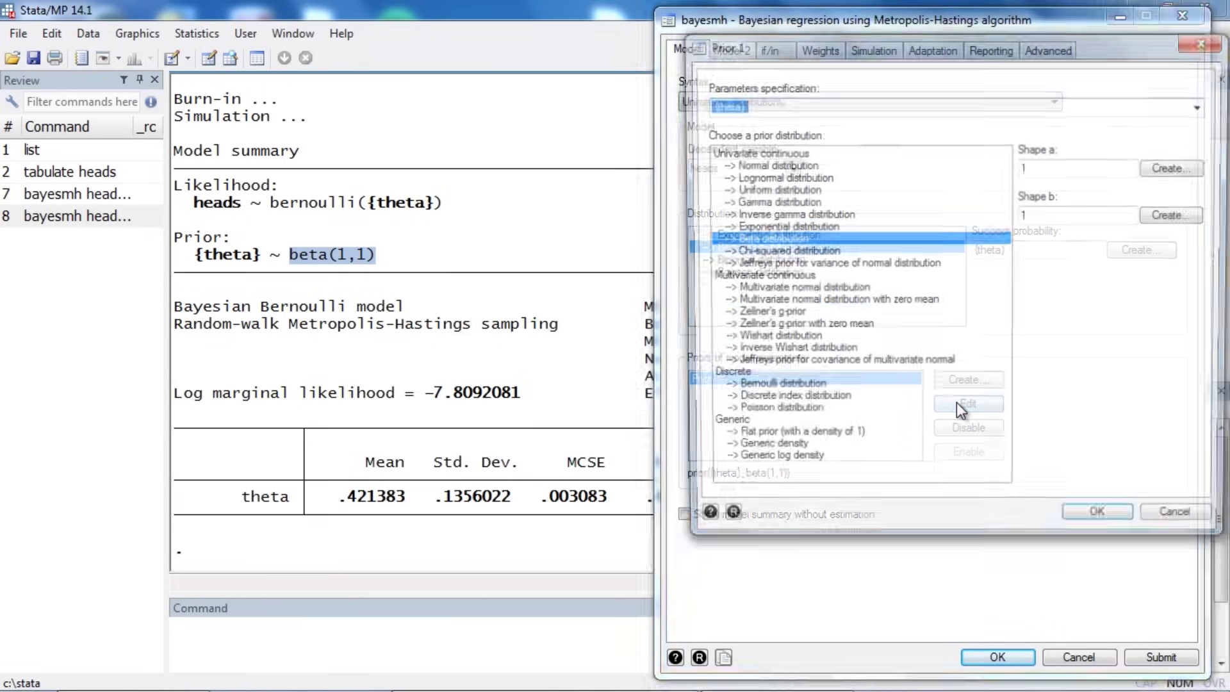
pyautogui.doubleClick(1040, 168)
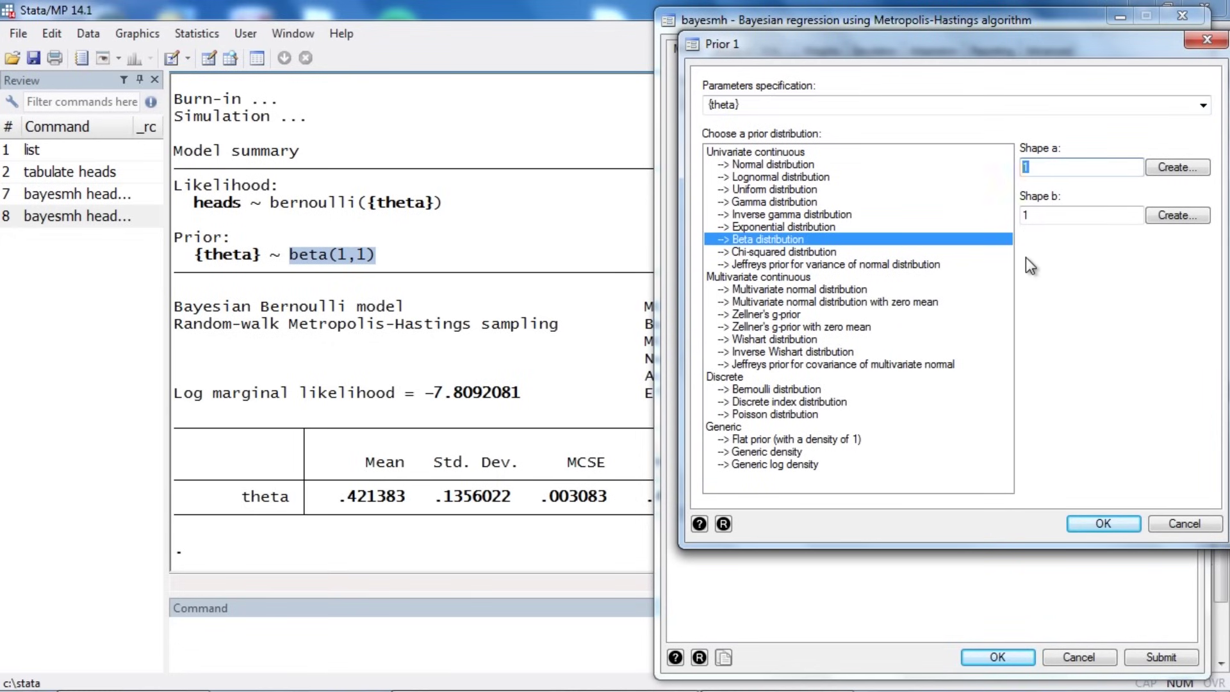
pyautogui.write('30')
pyautogui.click(1029, 215)
pyautogui.doubleClick(1028, 215)
pyautogui.write('30')
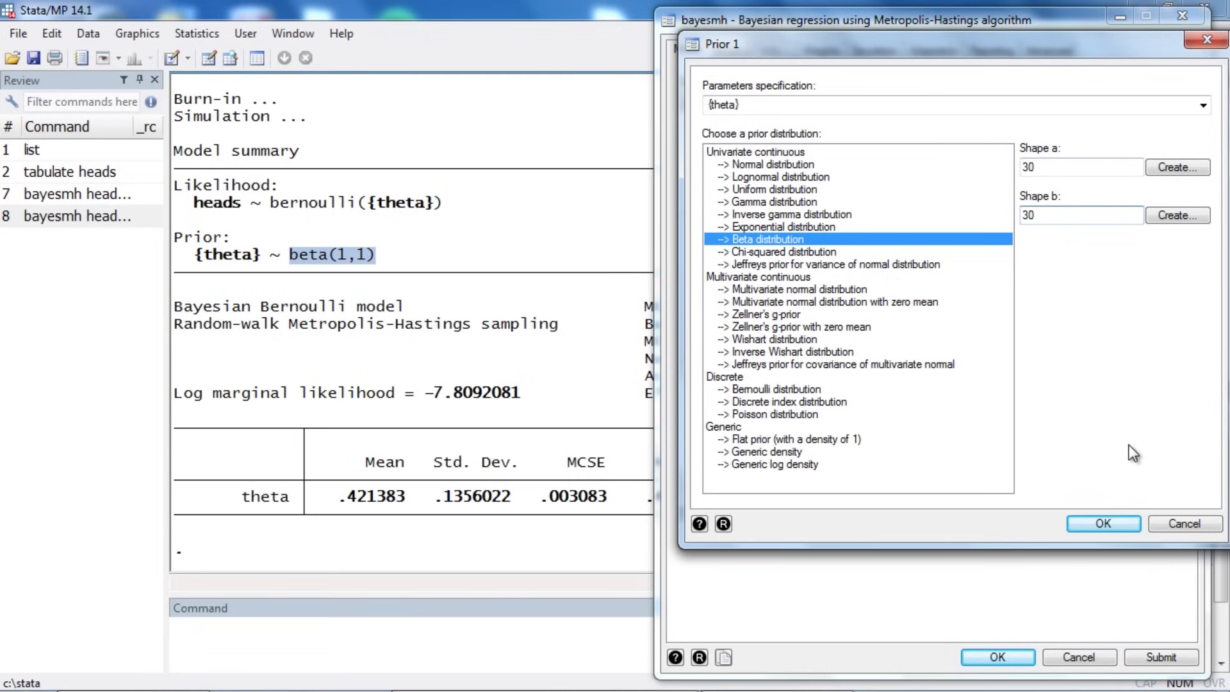
pyautogui.click(1103, 523)
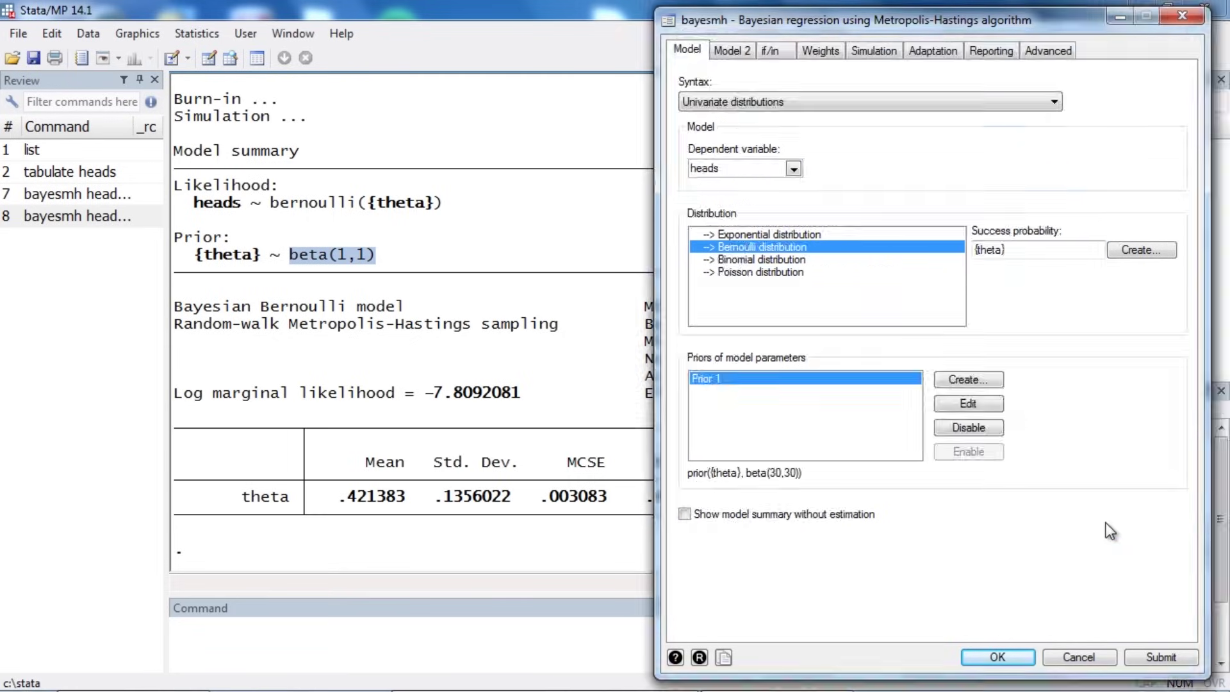
pyautogui.click(999, 658)
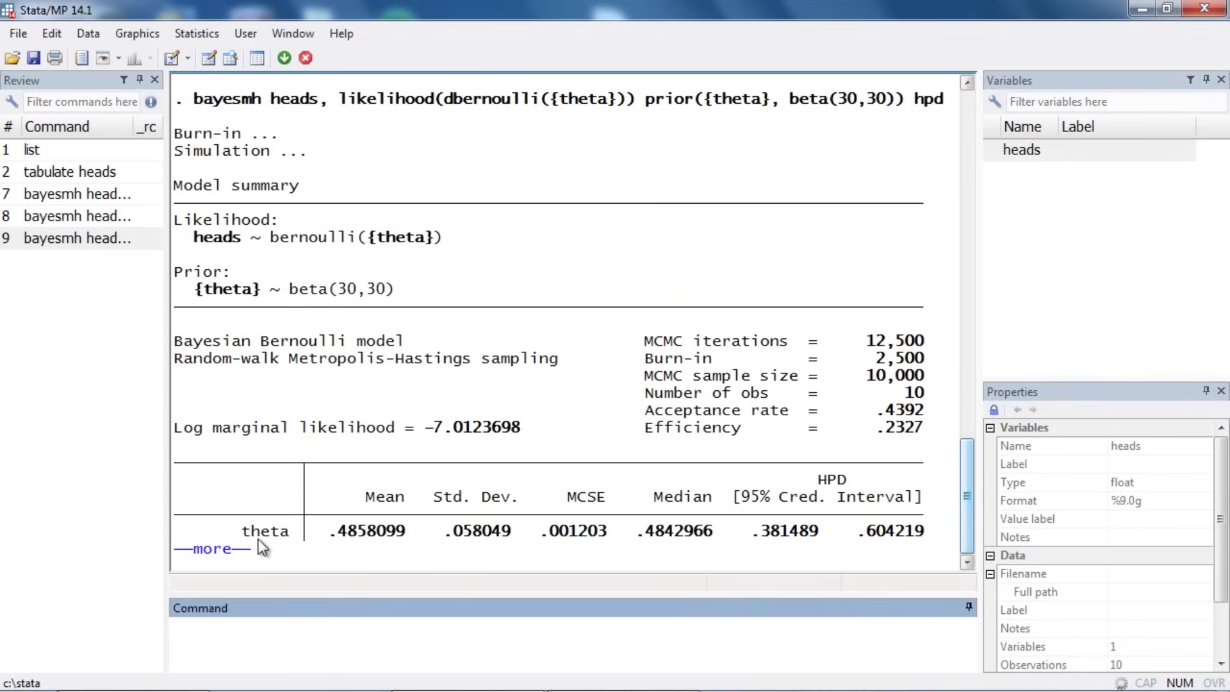
# Finish the output and highlight the beta(30,30) prior and theta's new posterior mean.
pyautogui.click(213, 553)
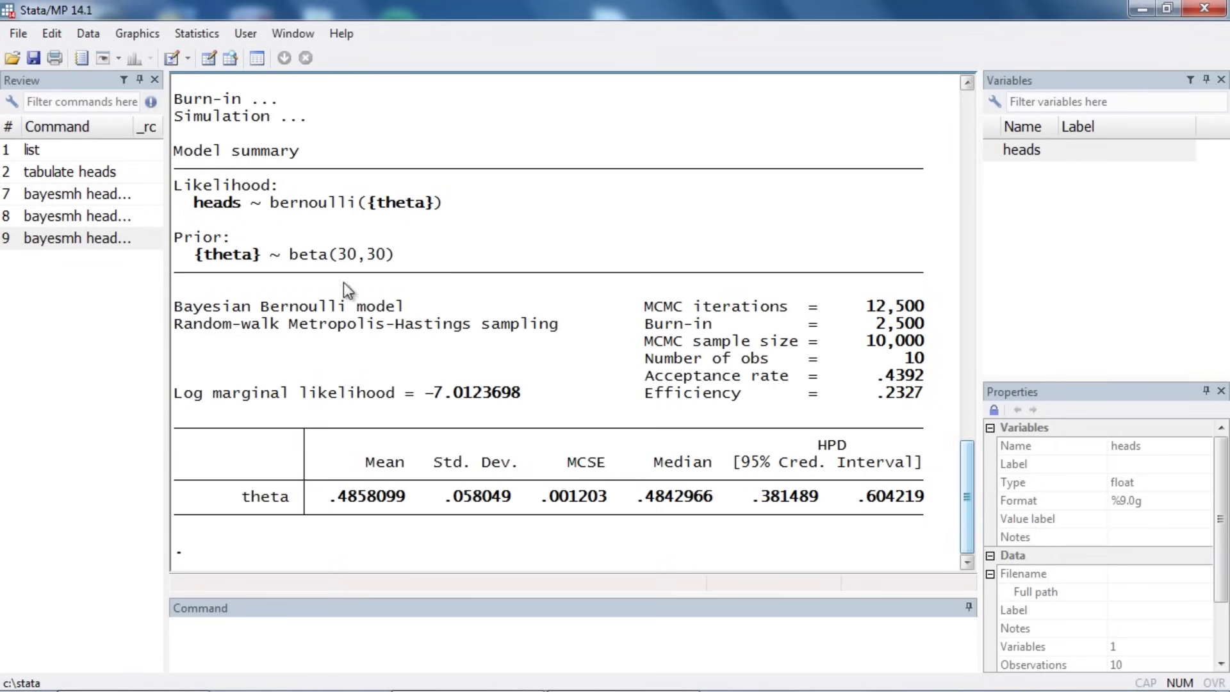
pyautogui.moveTo(294, 252); pyautogui.dragTo(394, 253)
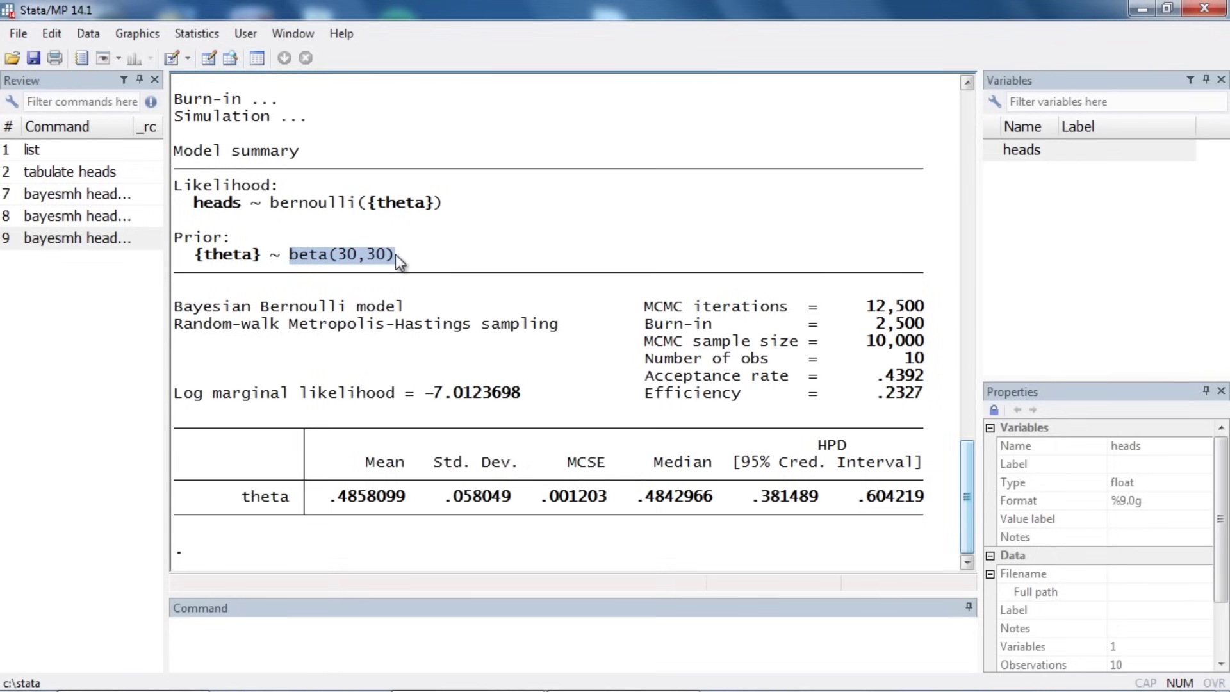
pyautogui.moveTo(333, 502); pyautogui.dragTo(406, 505)
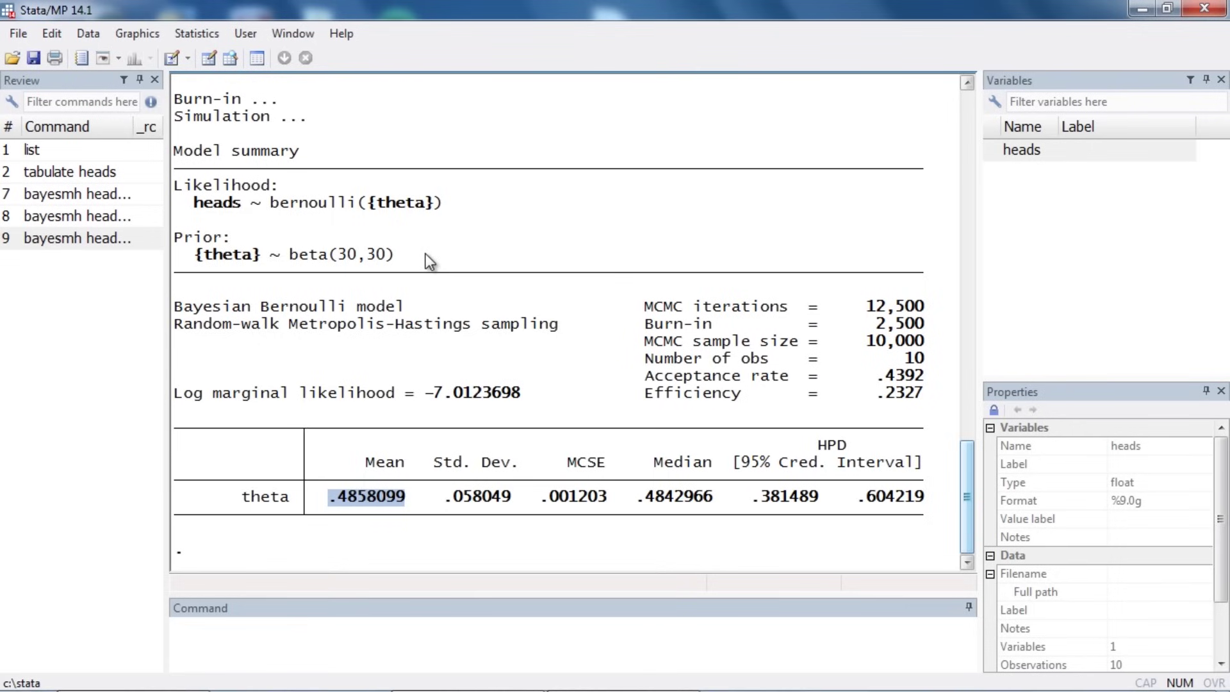
pyautogui.click(394, 479)
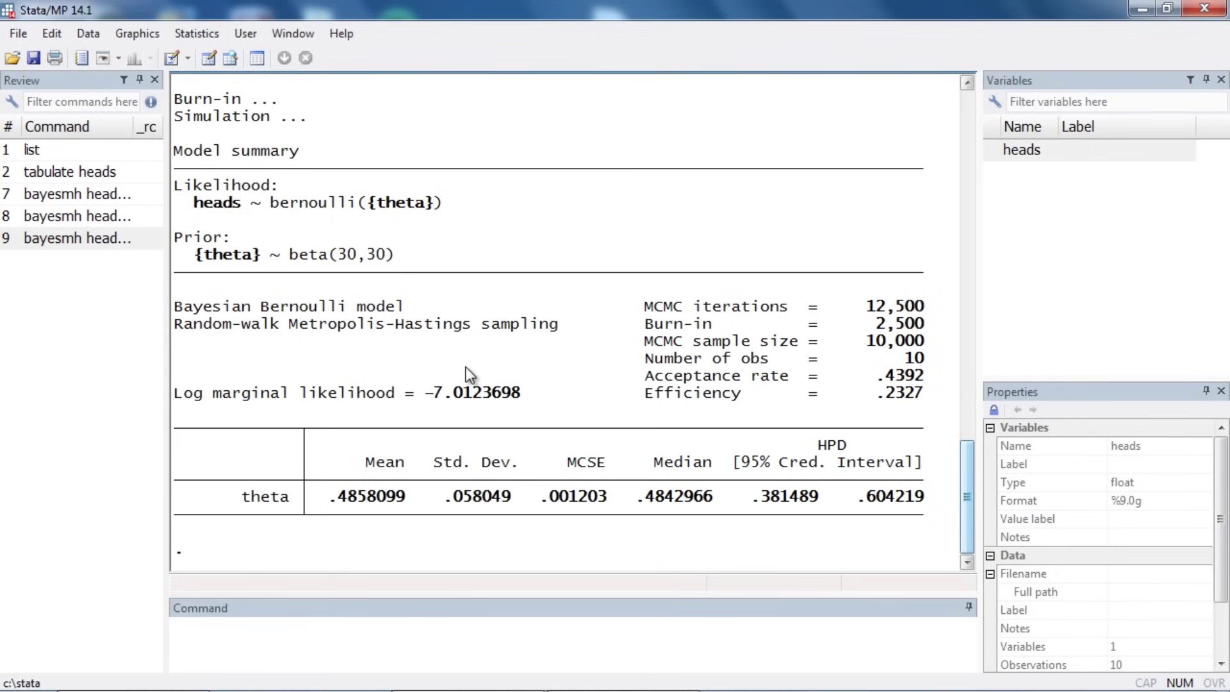